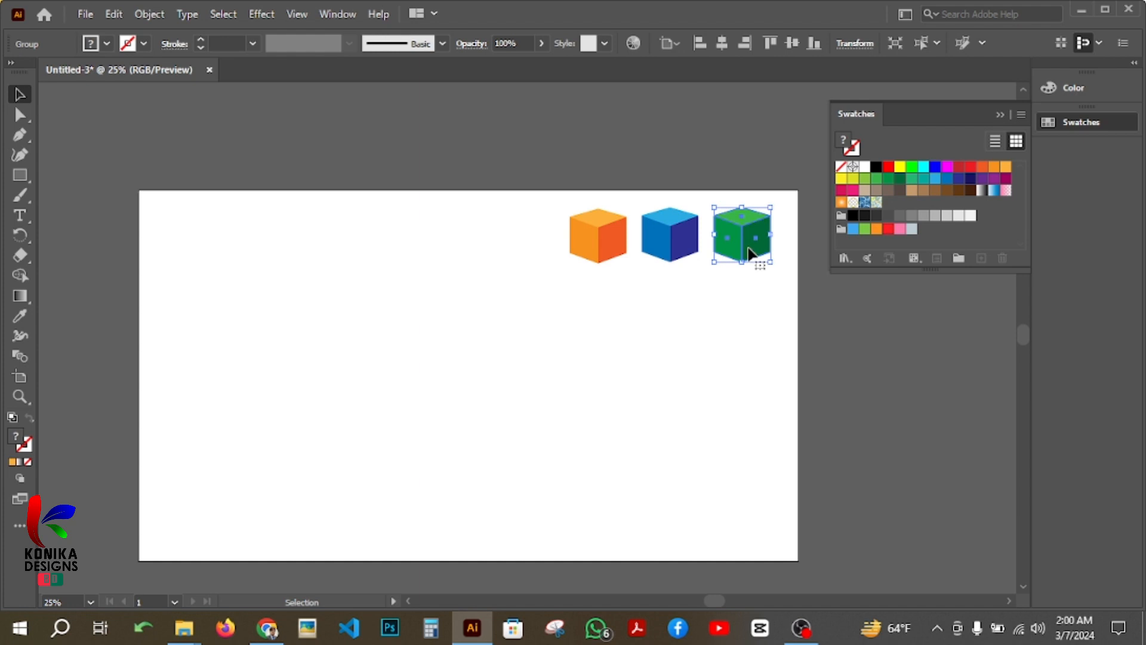
# Duplicate the green cube, enlarge the copy to about 3.5 times its size, and place it in the lower middle of the artboard.
pyautogui.moveTo(750, 254); pyautogui.dragTo(583, 436)
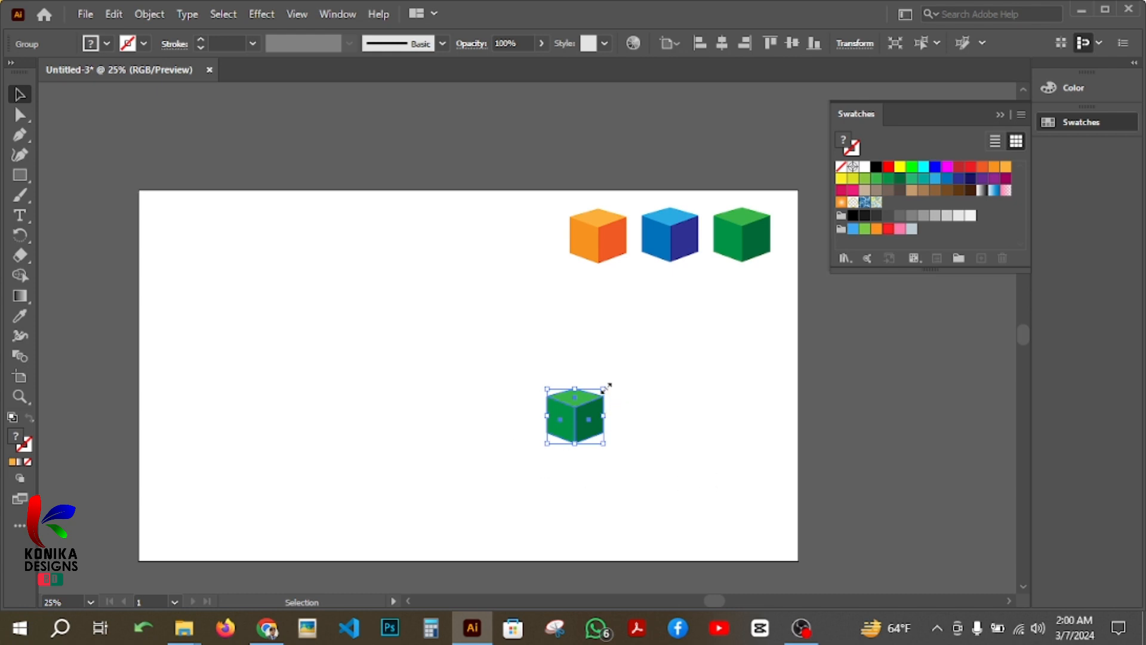
pyautogui.moveTo(605, 385); pyautogui.dragTo(679, 310)
pyautogui.moveTo(640, 429); pyautogui.dragTo(500, 435)
pyautogui.click(627, 416)
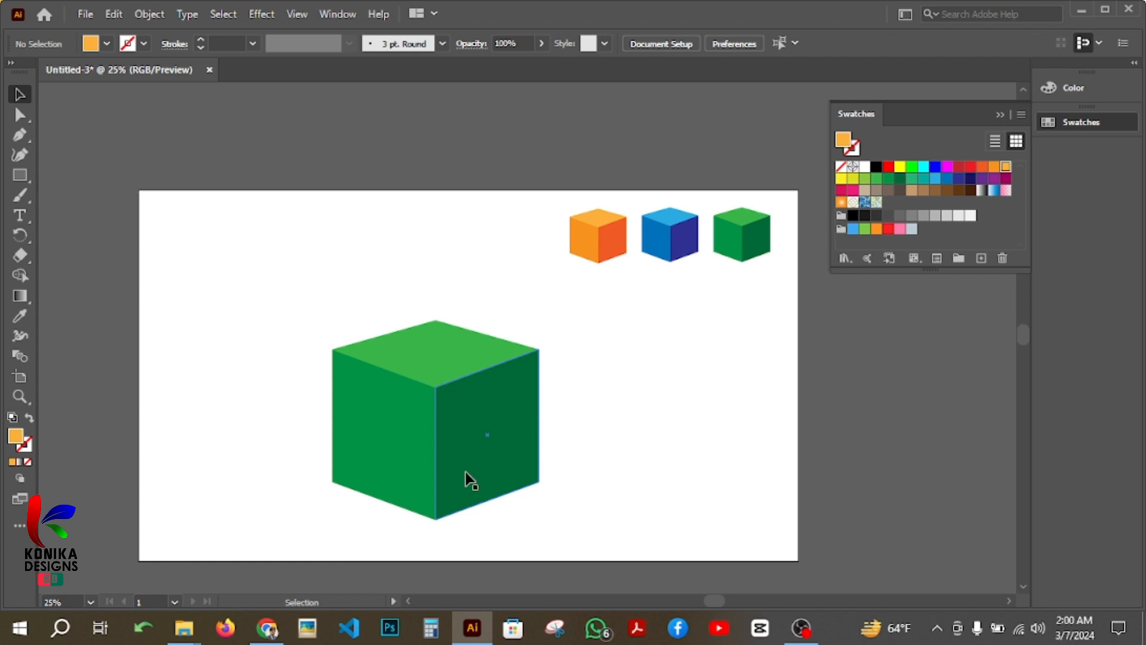
# Flatten the large green cube into a thin slab by lowering only the anchor points of its top face.
pyautogui.click(20, 115)
pyautogui.moveTo(296, 279); pyautogui.dragTo(569, 413)
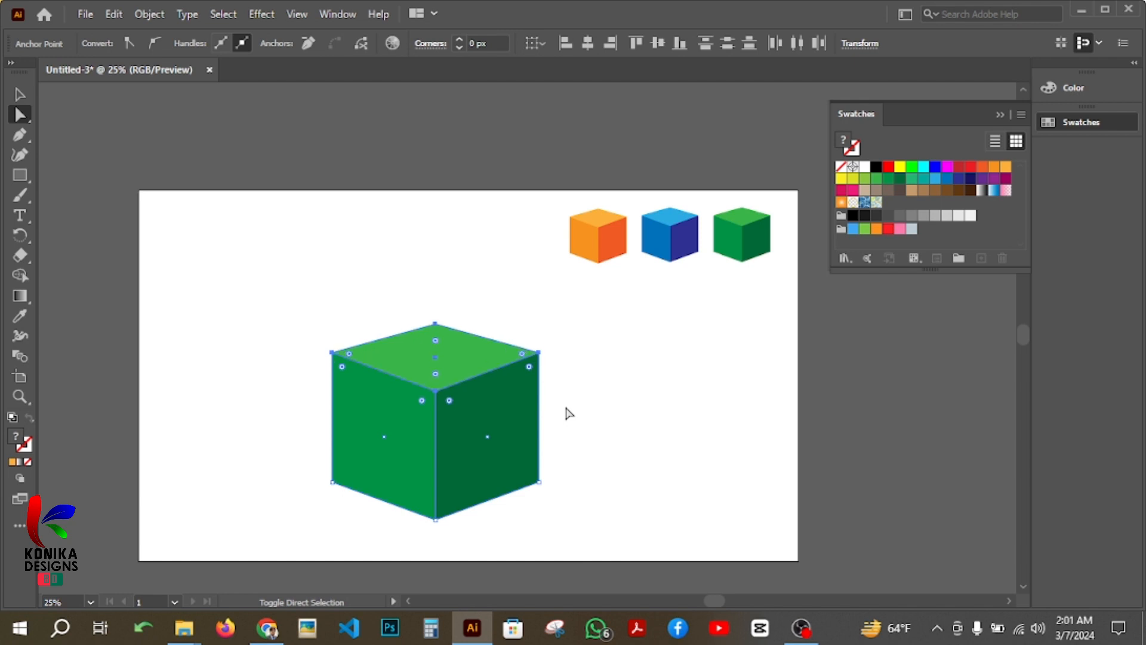
pyautogui.press('Down')
pyautogui.press('Down')
pyautogui.press('Down')
pyautogui.press('Down')
pyautogui.press('Down')
pyautogui.press('Down')
pyautogui.press('Down')
pyautogui.press('Down')
pyautogui.press('Down')
pyautogui.press('Down')
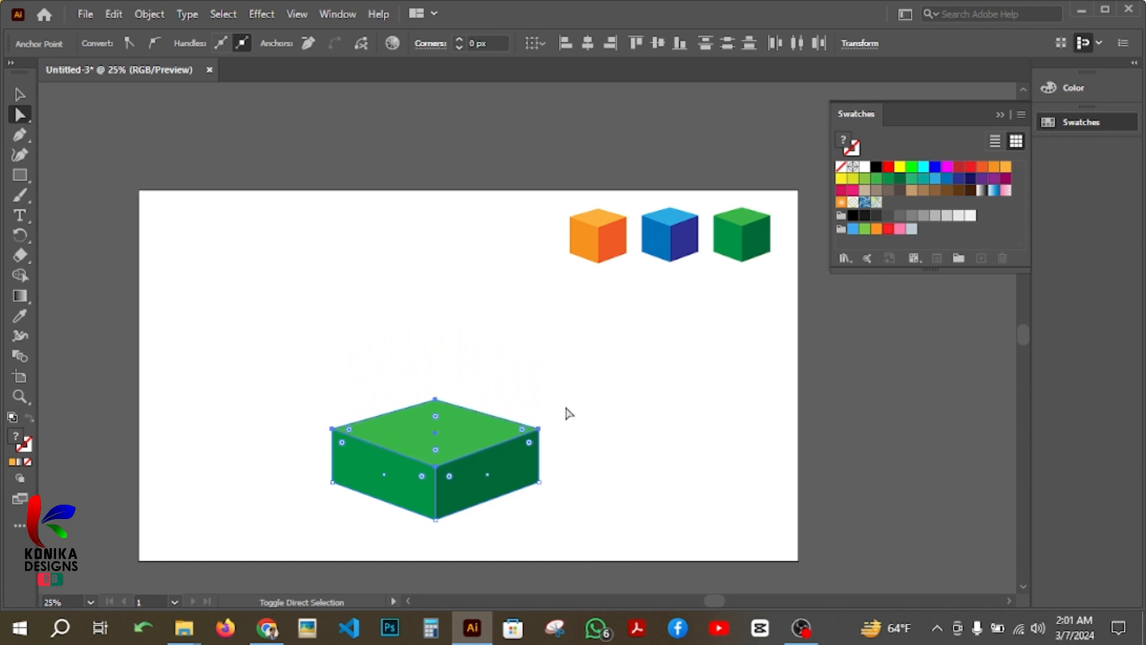
pyautogui.press('Down')
pyautogui.press('Down')
pyautogui.press('Down')
pyautogui.press('Down')
pyautogui.press('Down')
pyautogui.press('Down')
pyautogui.press('Down')
pyautogui.press('Down')
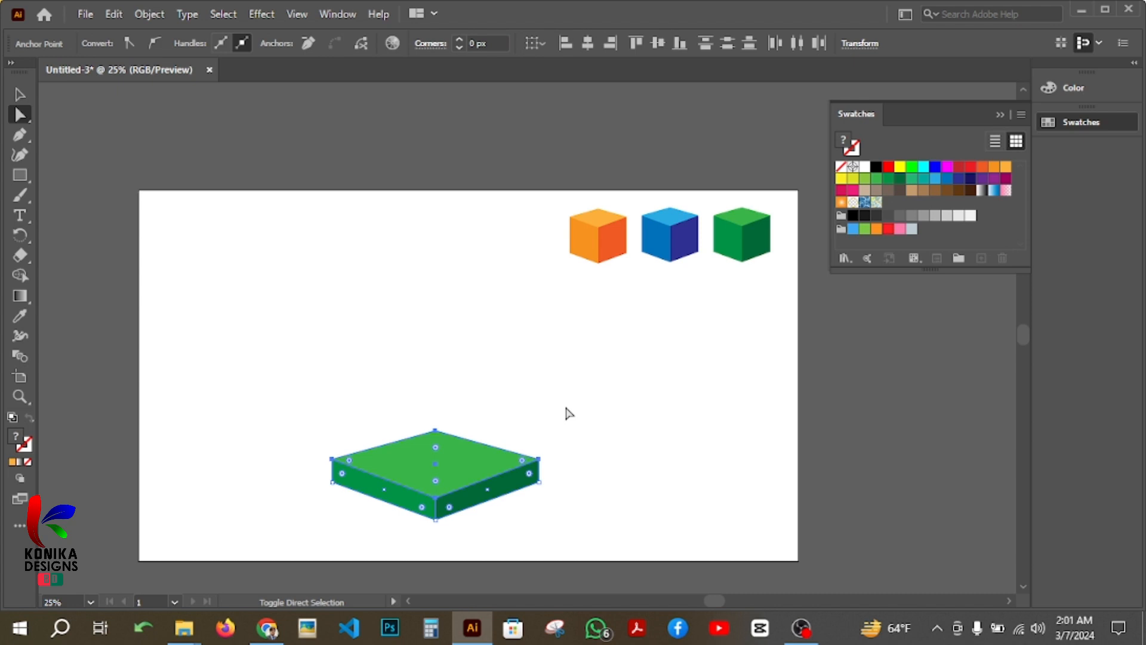
pyautogui.press('Down')
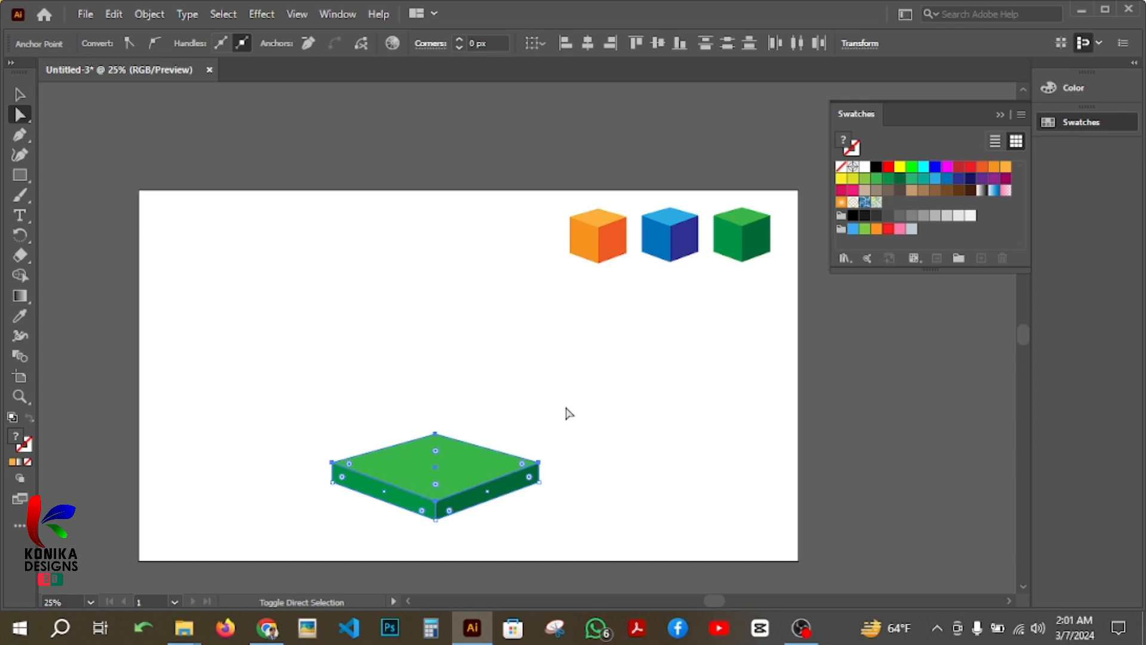
pyautogui.click(20, 95)
pyautogui.click(345, 299)
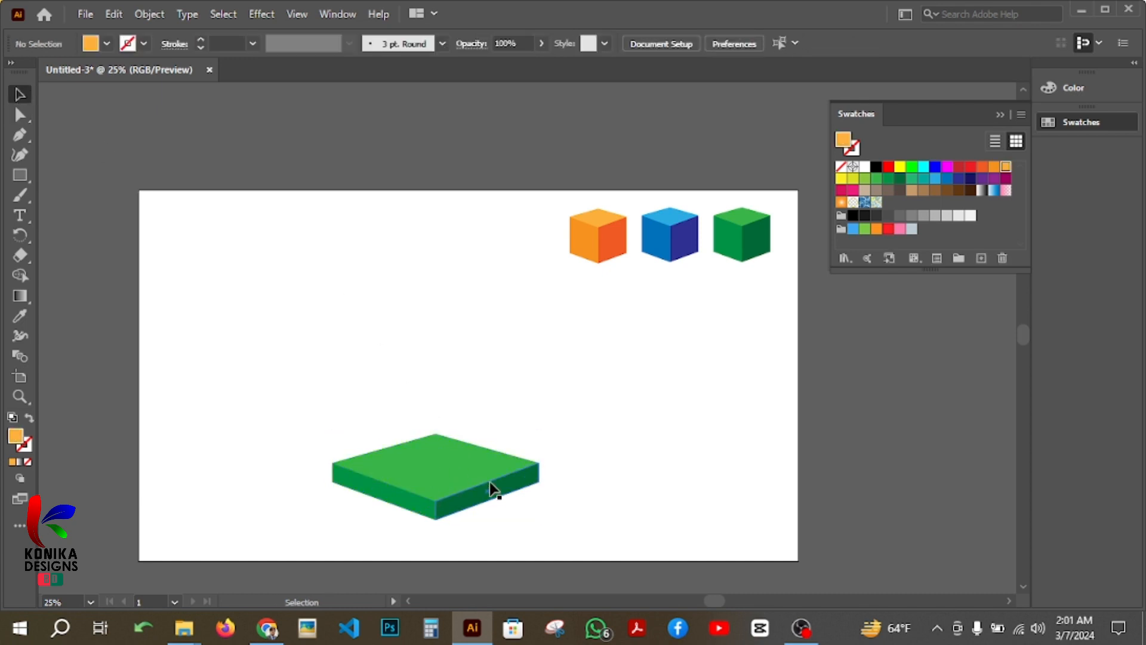
# Duplicate the small green cube again and enlarge the copy slightly less than the slab's width, placing it above and left of the slab.
pyautogui.click(759, 245)
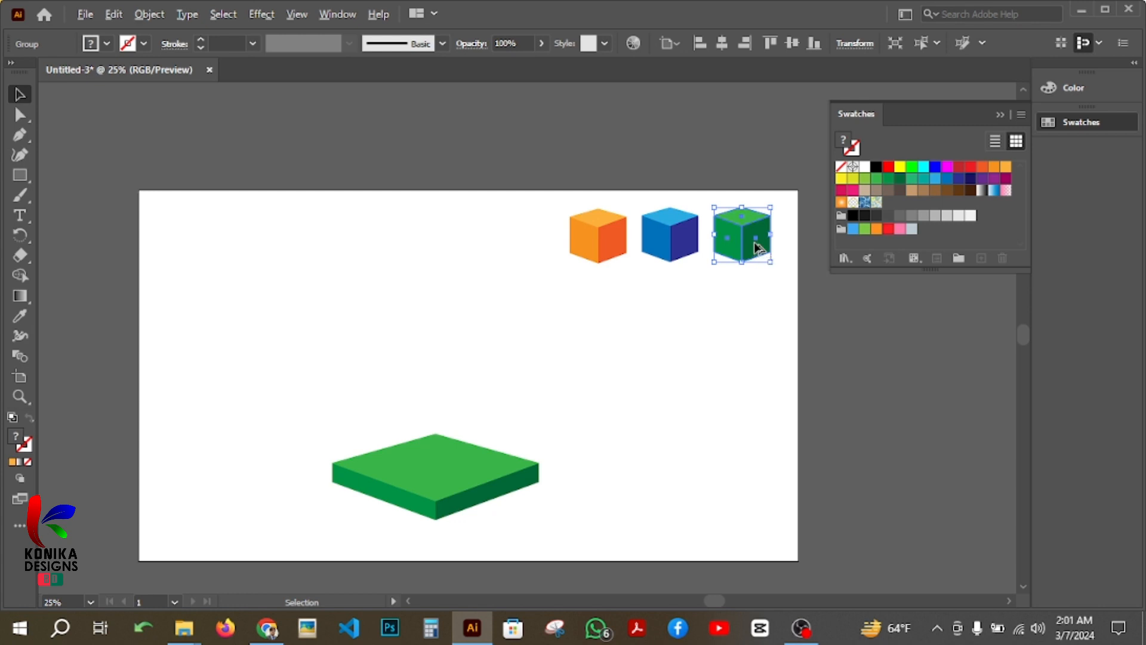
pyautogui.moveTo(754, 242); pyautogui.dragTo(381, 276)
pyautogui.click(424, 330)
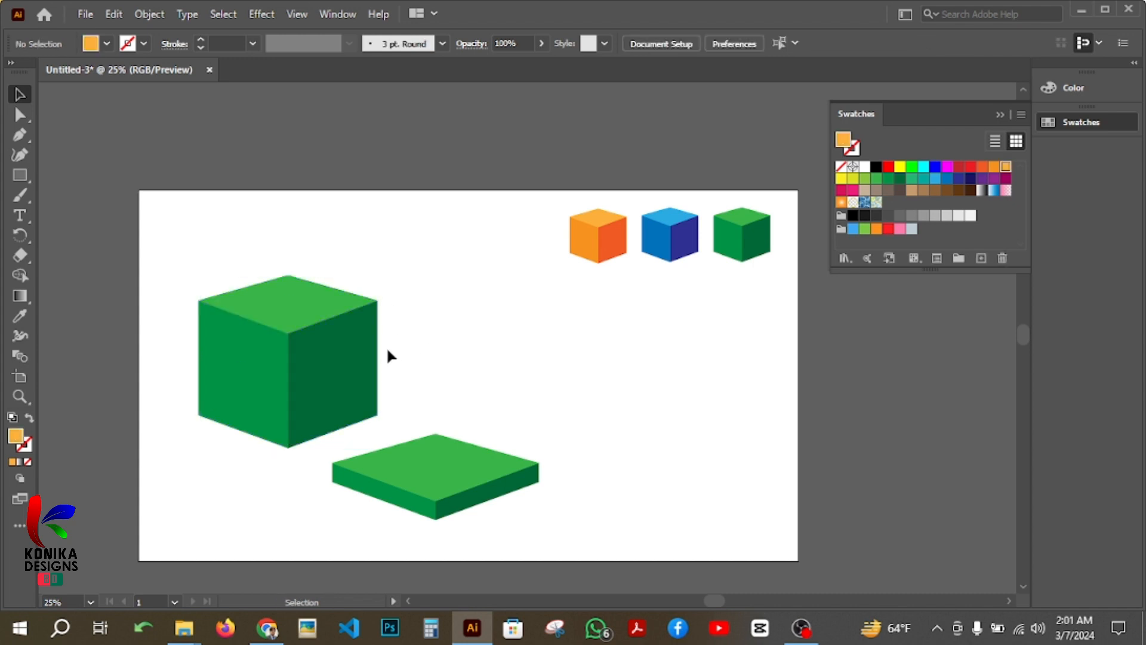
pyautogui.click(238, 353)
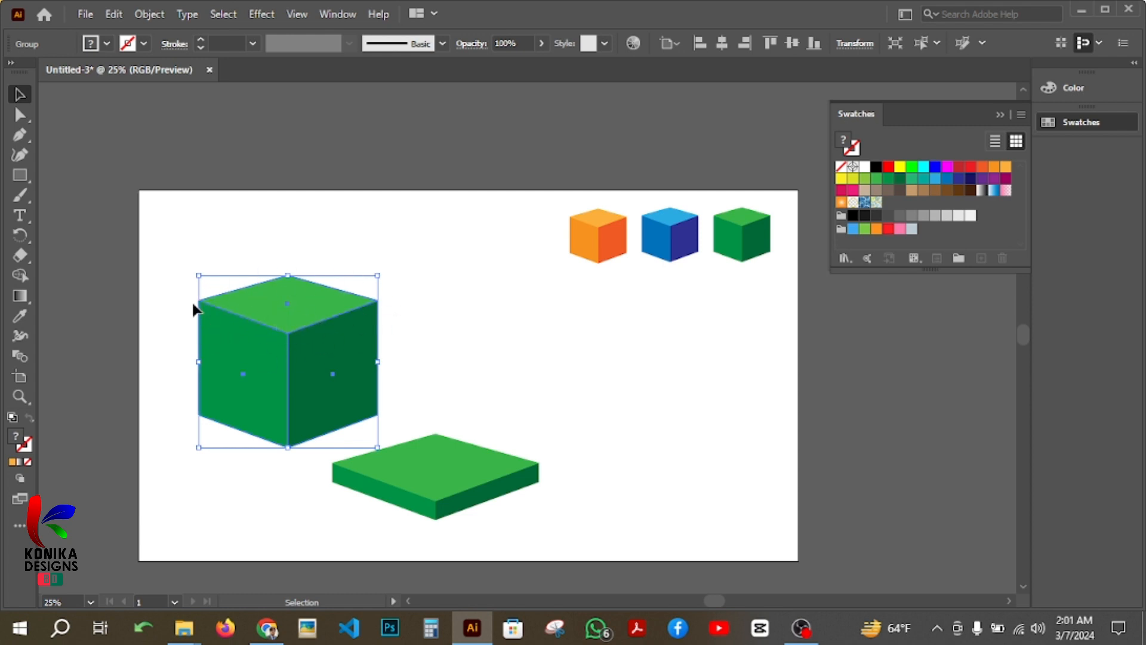
pyautogui.click(245, 253)
# Flatten the second large green cube into a thin slab by moving its top-face anchor points straight down.
pyautogui.click(20, 114)
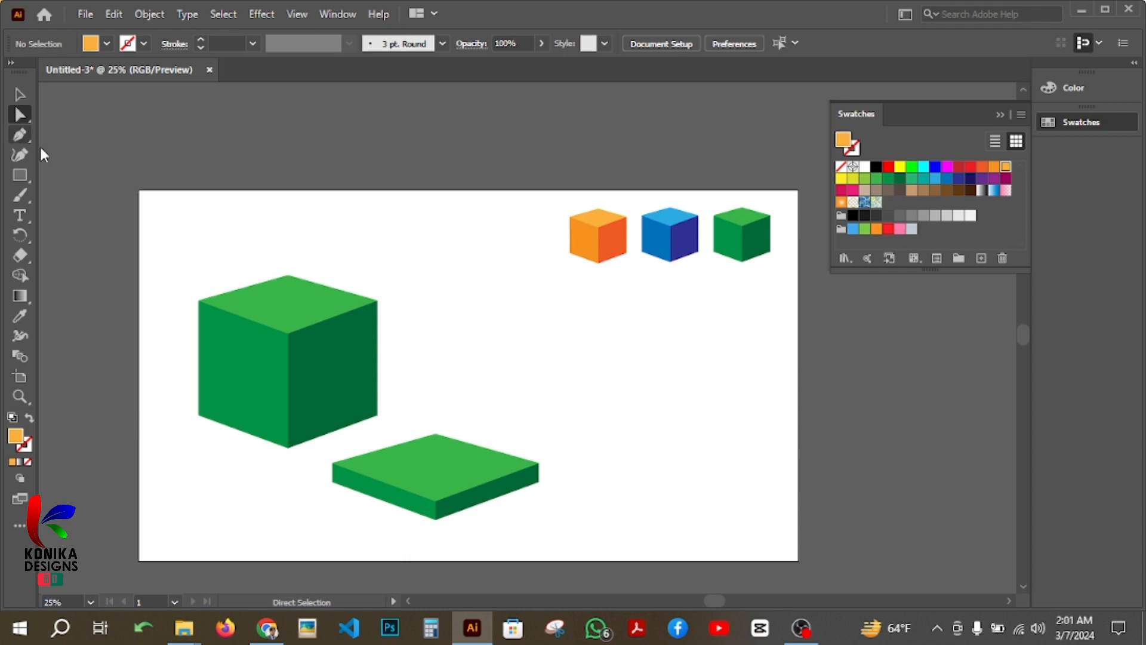
pyautogui.moveTo(161, 229); pyautogui.dragTo(418, 369)
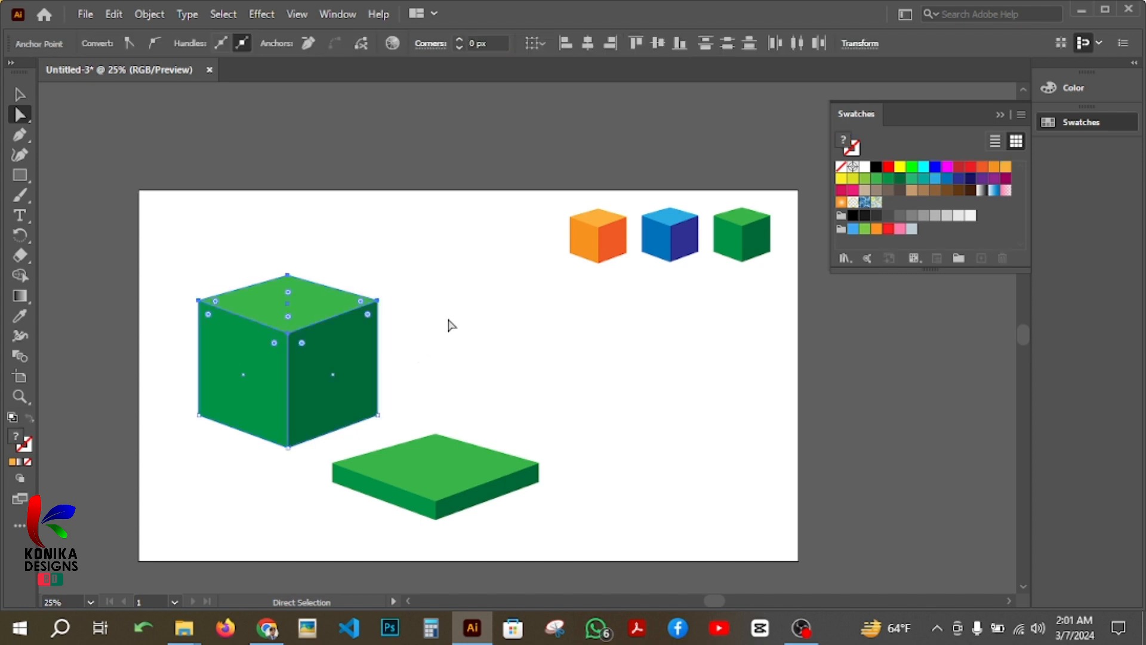
pyautogui.hotkey('shift', 'Down')
pyautogui.hotkey('shift', 'Down')
pyautogui.hotkey('shift', 'Down')
pyautogui.hotkey('shift', 'Down')
pyautogui.hotkey('shift', 'Down')
pyautogui.hotkey('shift', 'Down')
pyautogui.hotkey('shift', 'Down')
pyautogui.hotkey('shift', 'Down')
pyautogui.hotkey('shift', 'Down')
pyautogui.hotkey('shift', 'Down')
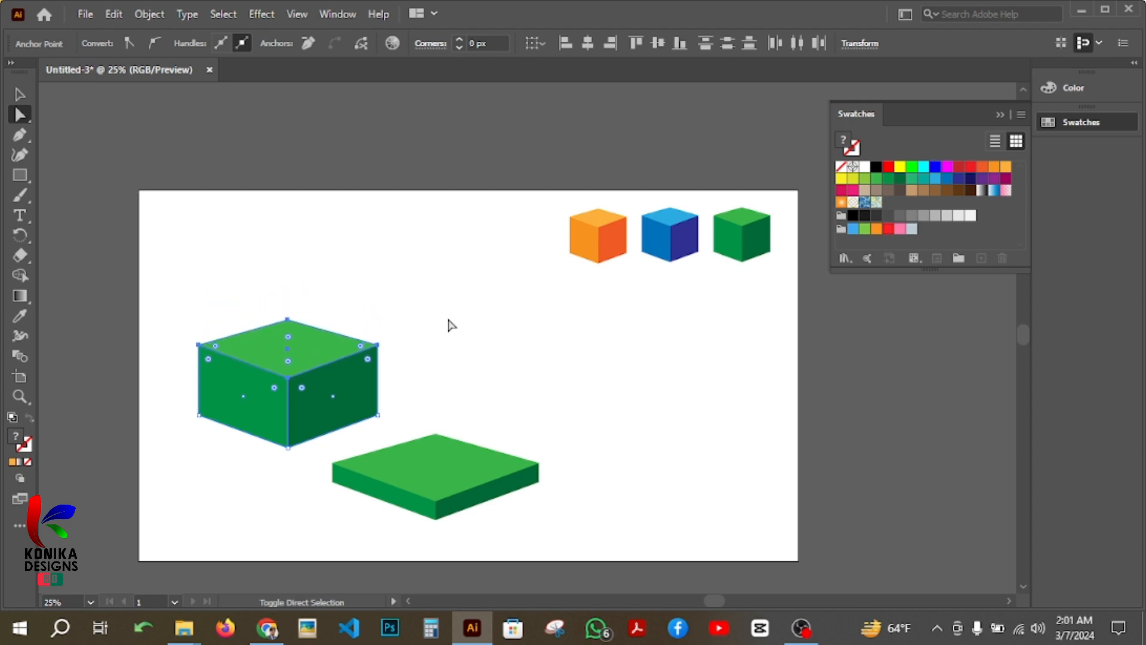
pyautogui.hotkey('shift', 'Down')
pyautogui.hotkey('shift', 'Down')
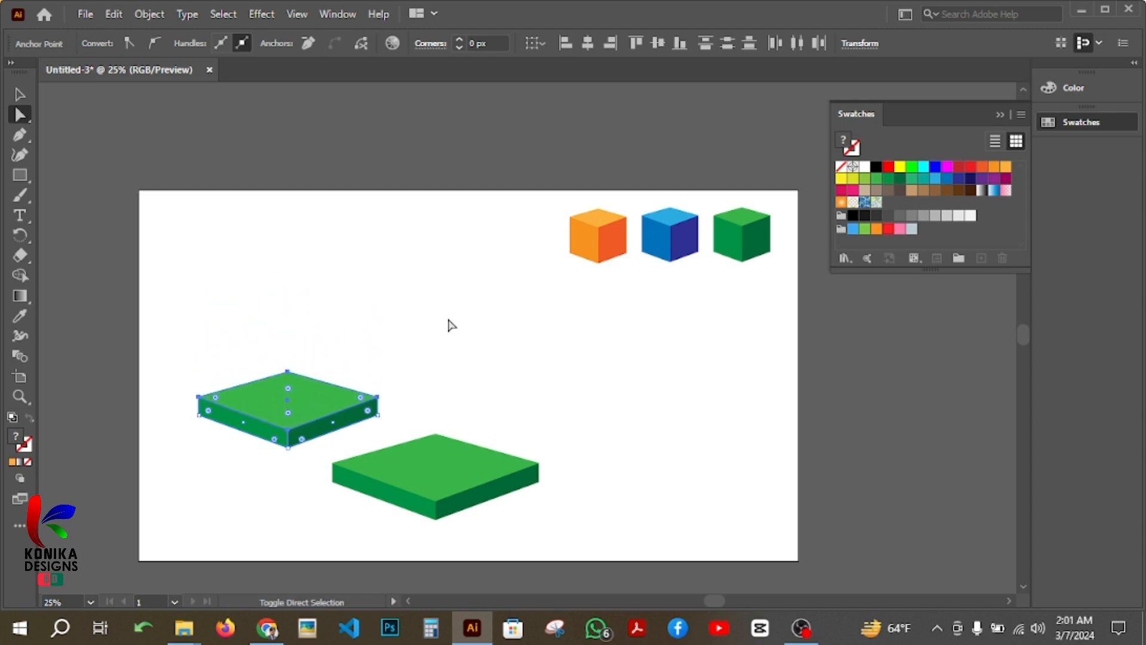
pyautogui.click(24, 94)
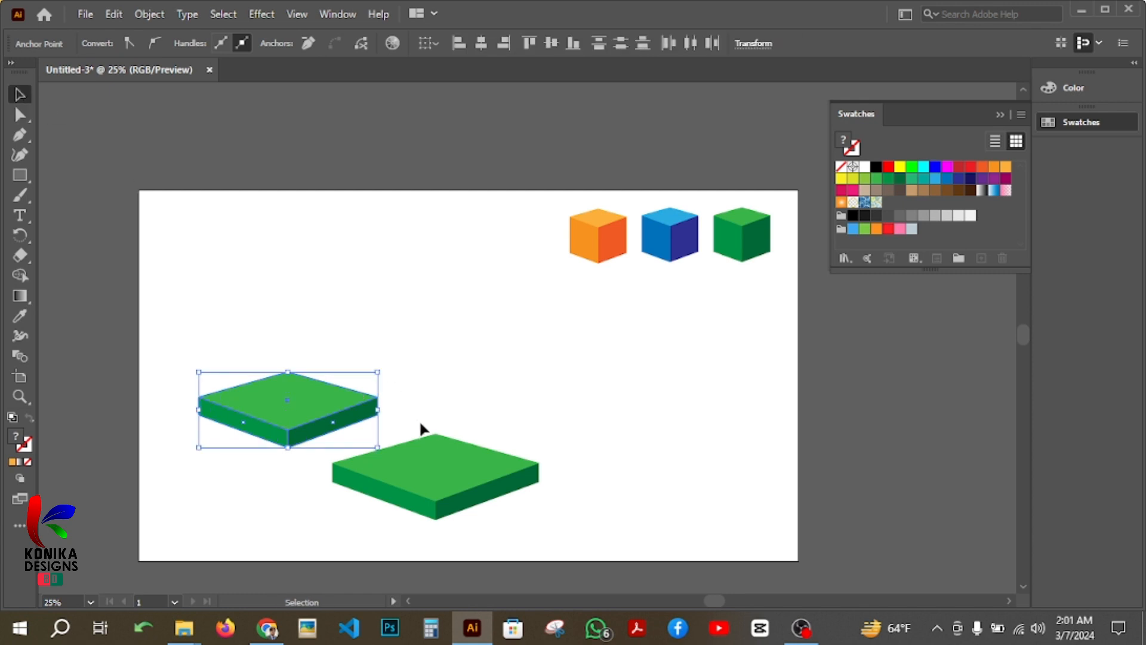
pyautogui.moveTo(325, 425); pyautogui.dragTo(524, 422)
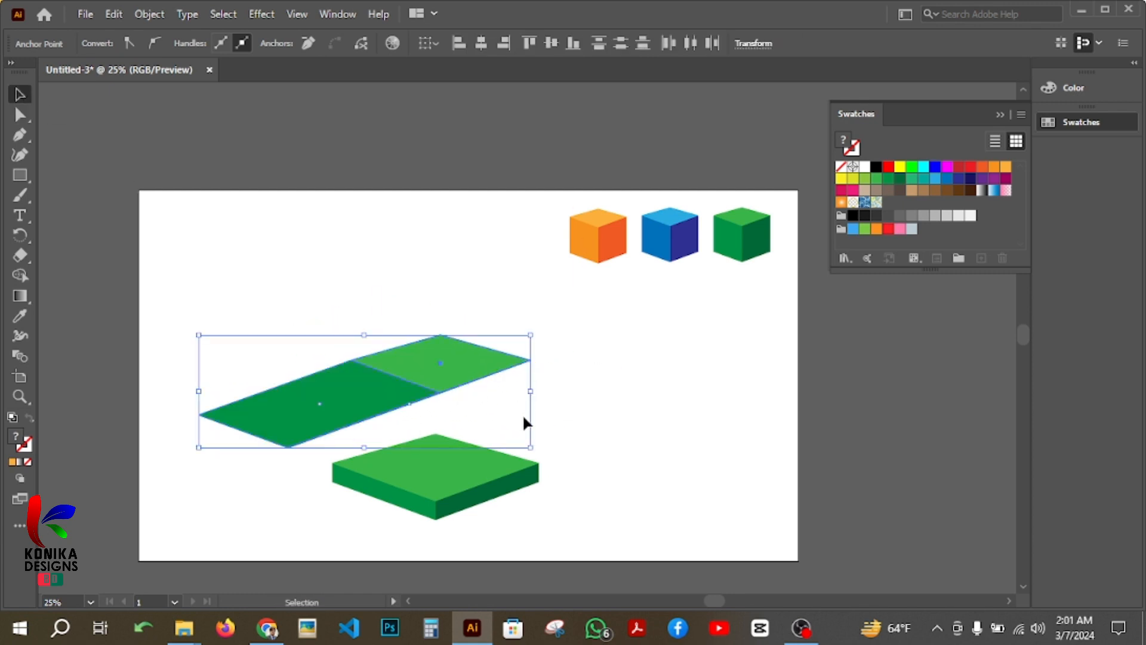
pyautogui.hotkey('ctrl', 'z')
pyautogui.hotkey('ctrl', 'z')
pyautogui.hotkey('ctrl', 'z')
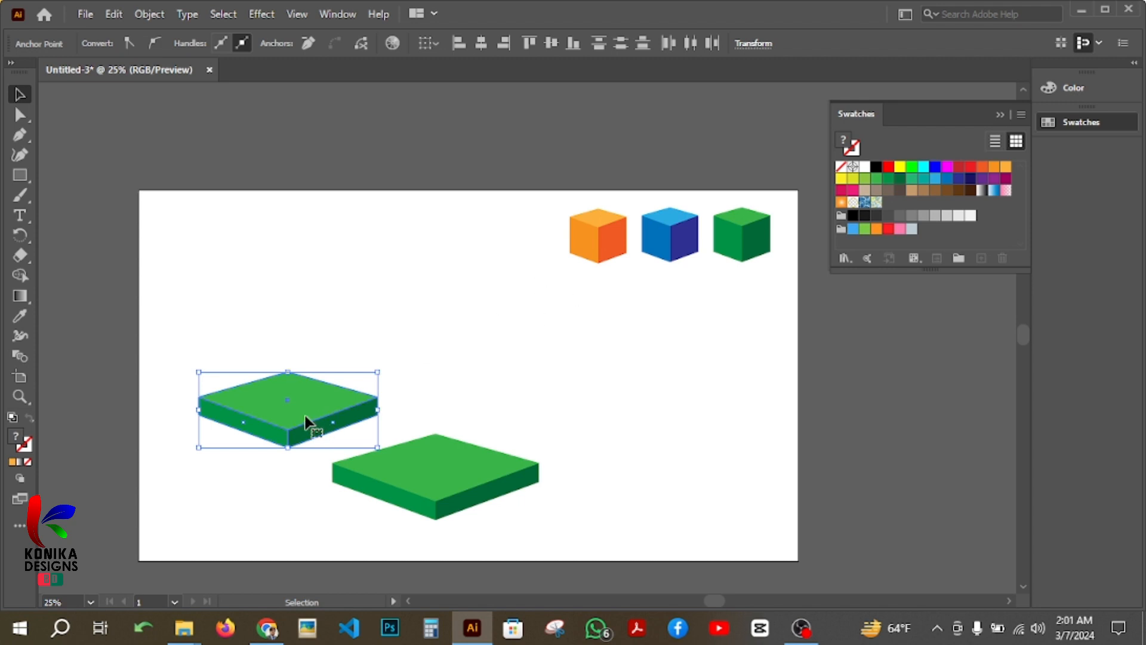
pyautogui.moveTo(299, 415); pyautogui.dragTo(425, 384)
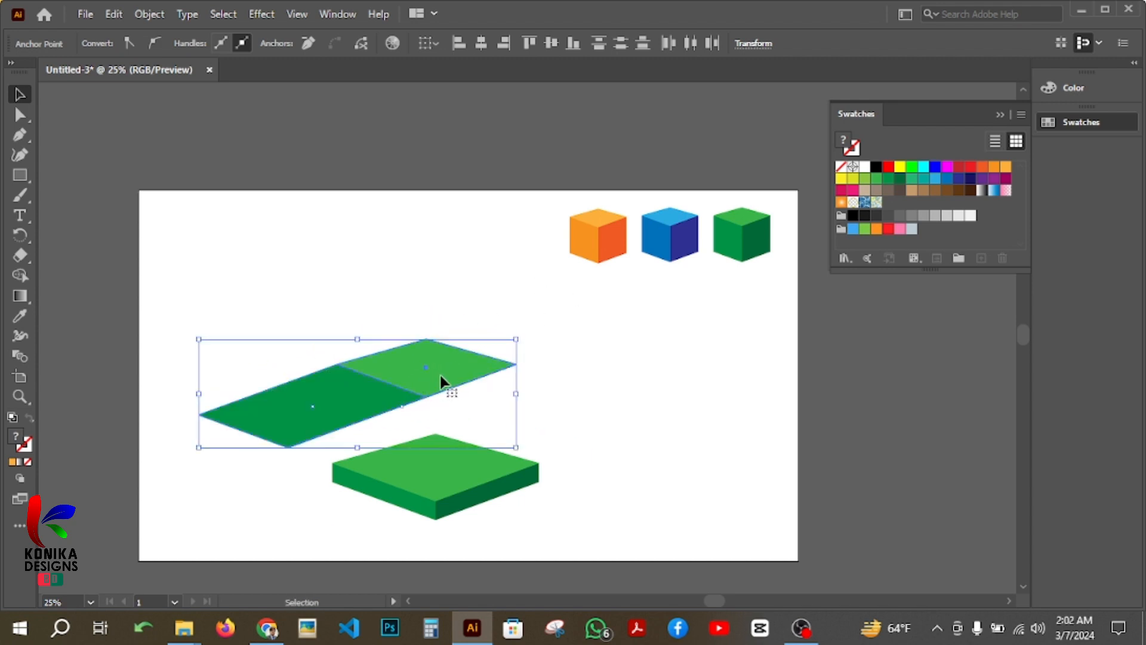
pyautogui.hotkey('ctrl', 'z')
# Move the whole smaller slab over to the larger slab, centring the two on the same vertical axis.
pyautogui.click(557, 396)
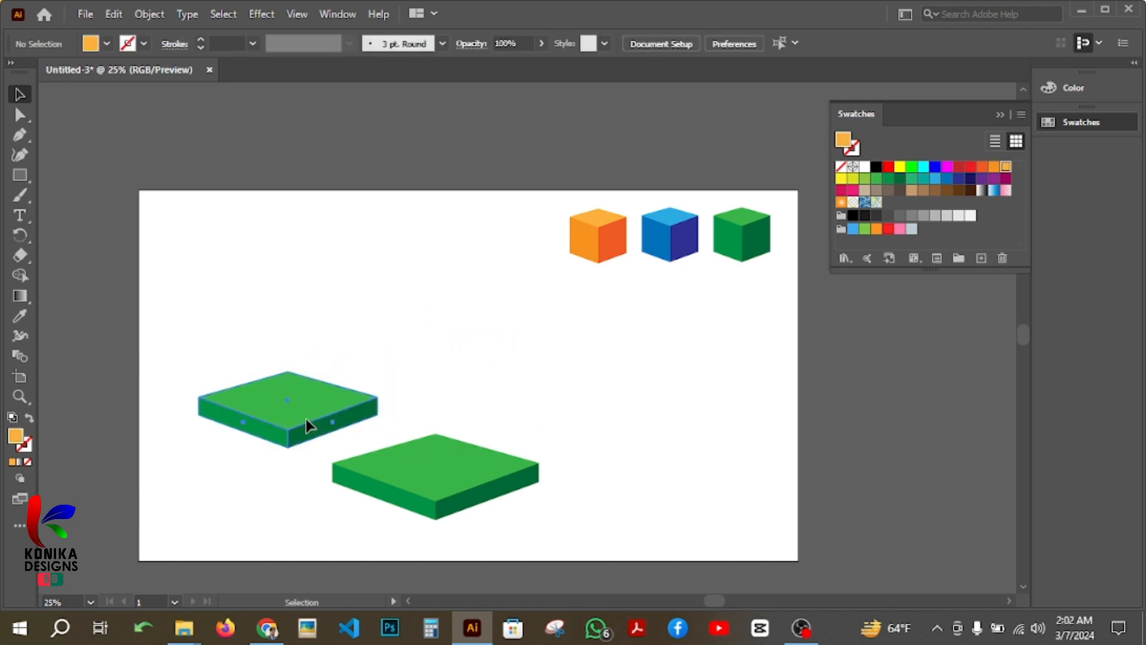
pyautogui.moveTo(305, 418); pyautogui.dragTo(452, 506)
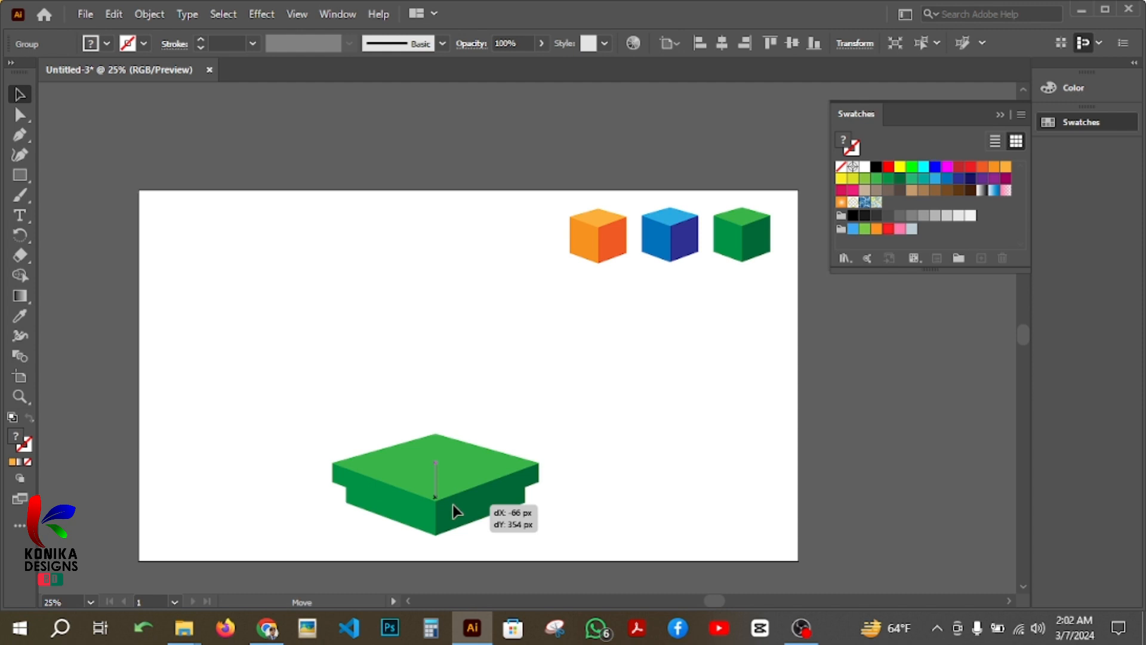
pyautogui.moveTo(452, 504); pyautogui.dragTo(453, 505)
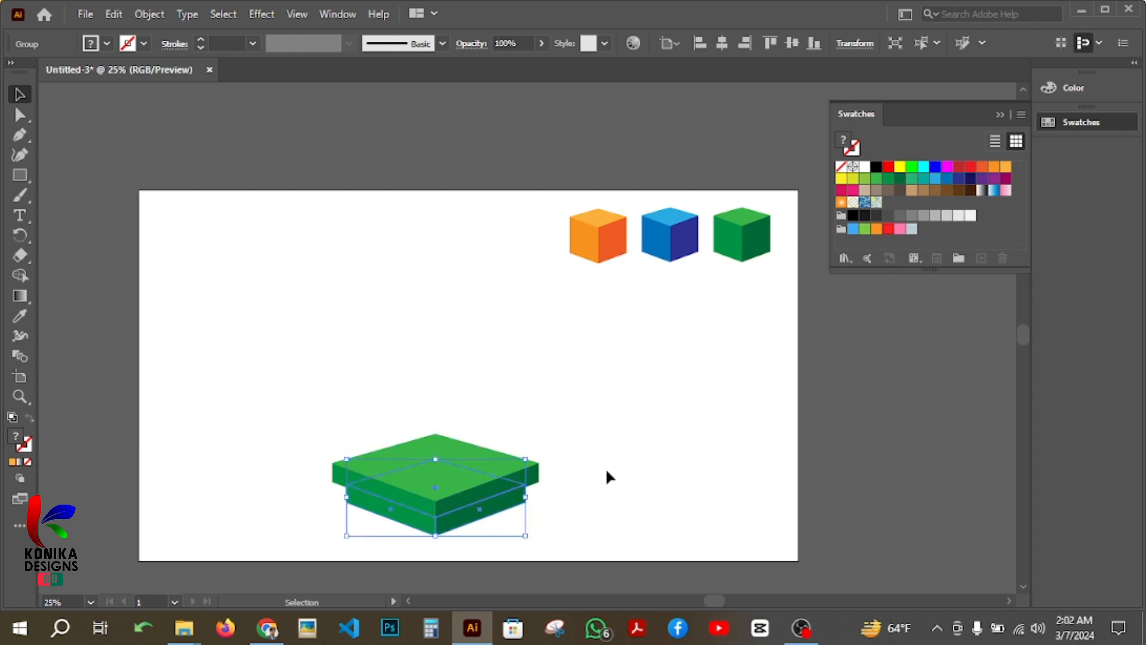
pyautogui.scroll(-3, 607, 471)
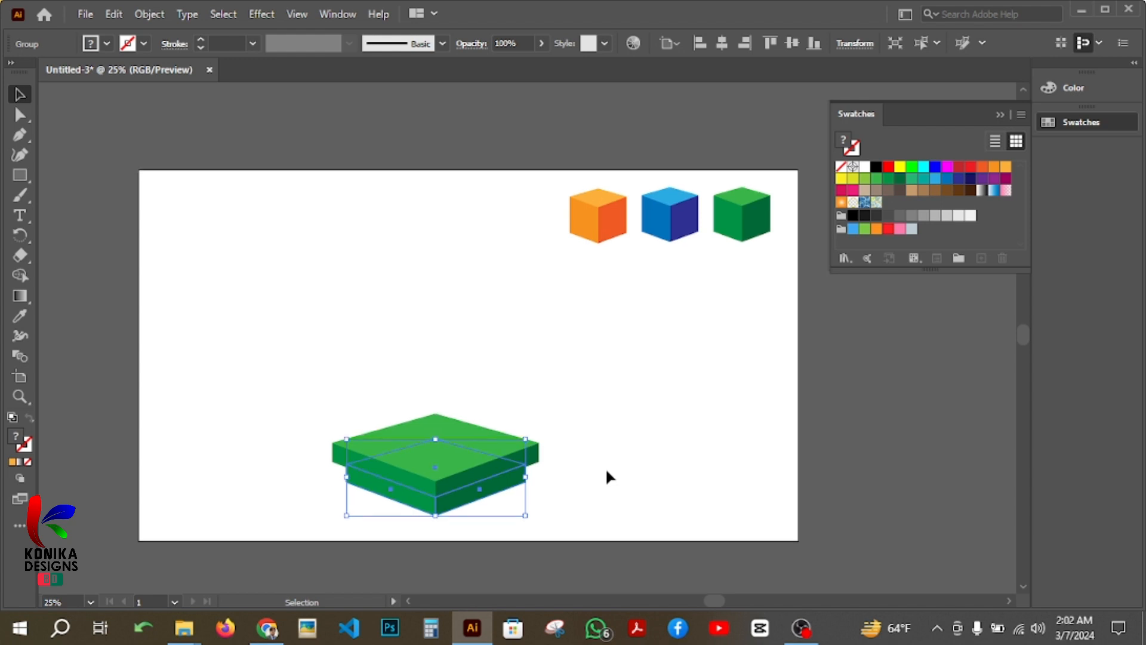
# Lift the smaller slab straight up clear of the larger one and bring it forward in the stacking order.
pyautogui.moveTo(484, 451); pyautogui.dragTo(482, 341)
pyautogui.rightClick(483, 342)
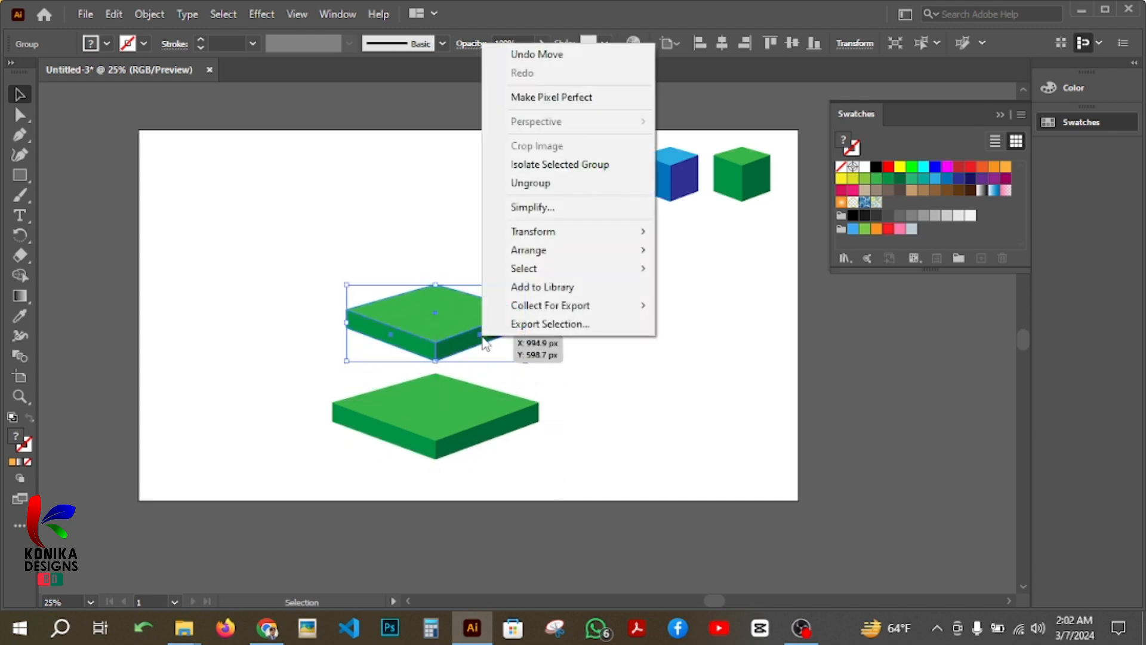
pyautogui.moveTo(584, 257)
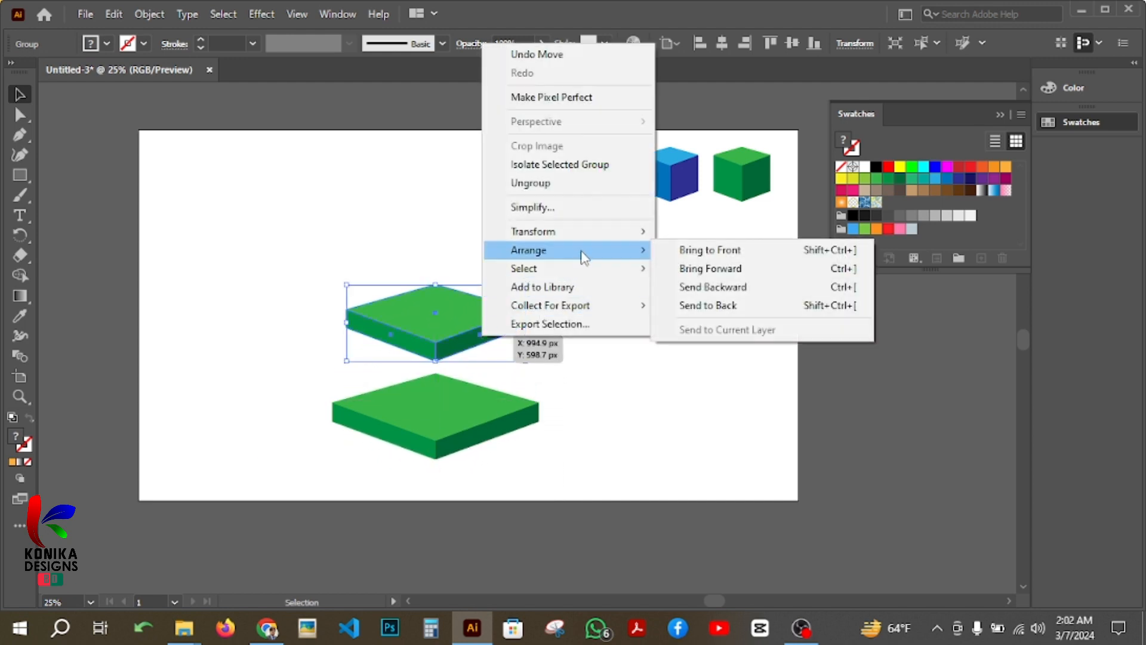
pyautogui.click(743, 268)
# Set the smaller slab centred on top of the larger slab and fine-tune its position to form a two-tier base.
pyautogui.moveTo(429, 351); pyautogui.dragTo(443, 397)
pyautogui.rightClick(443, 397)
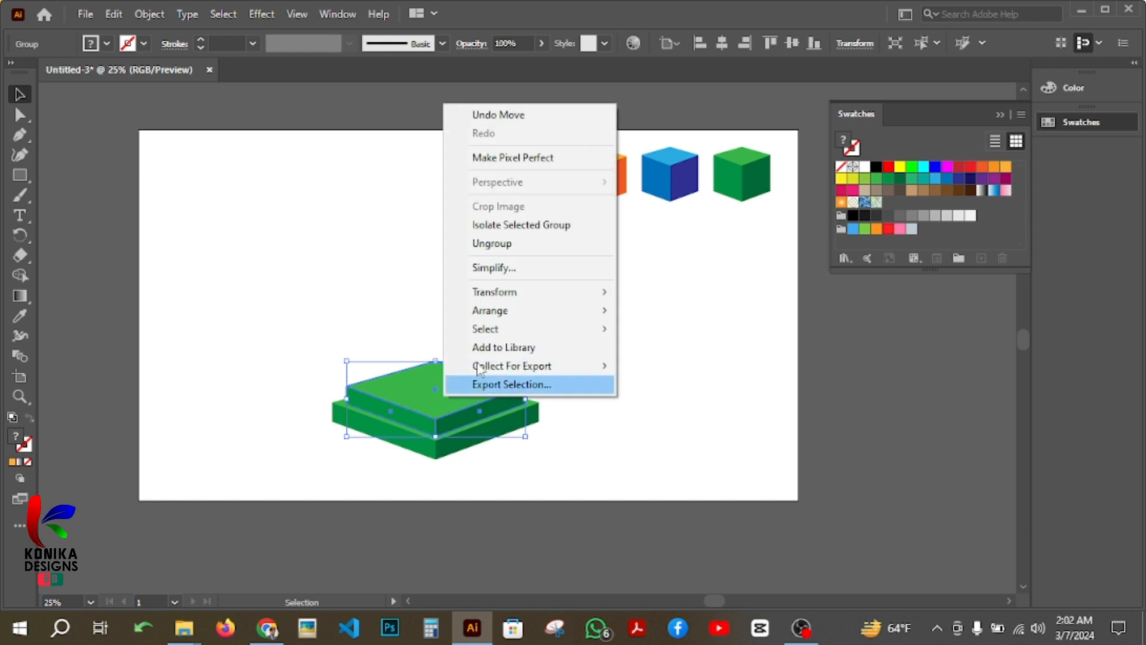
pyautogui.moveTo(543, 315)
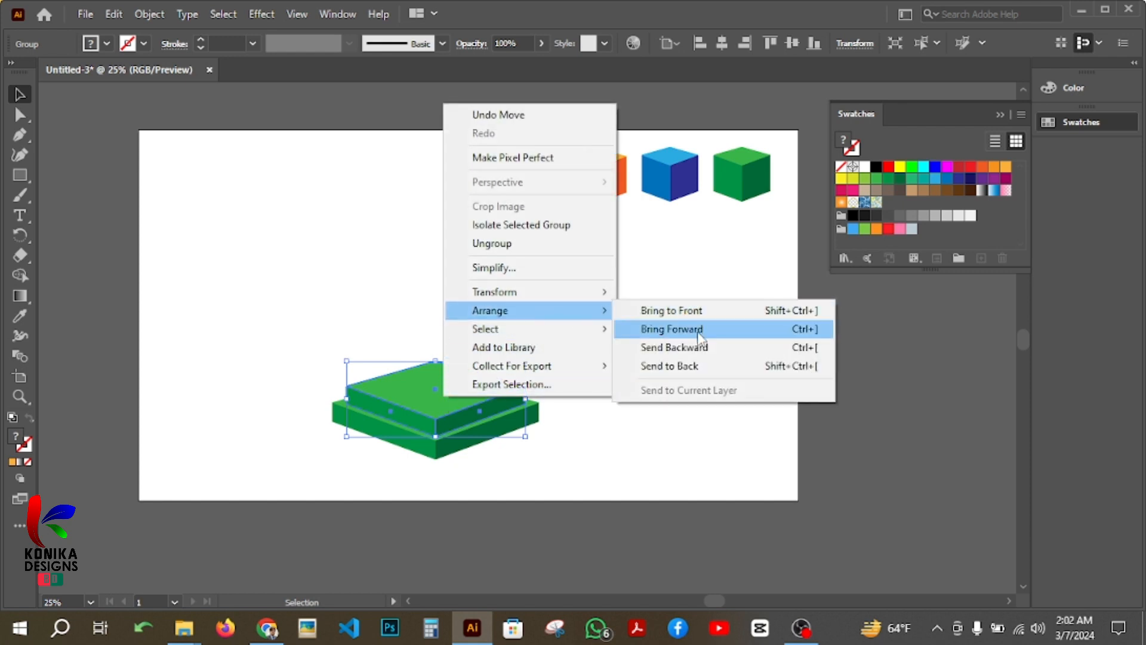
pyautogui.click(367, 337)
pyautogui.scroll(-1, 436, 400)
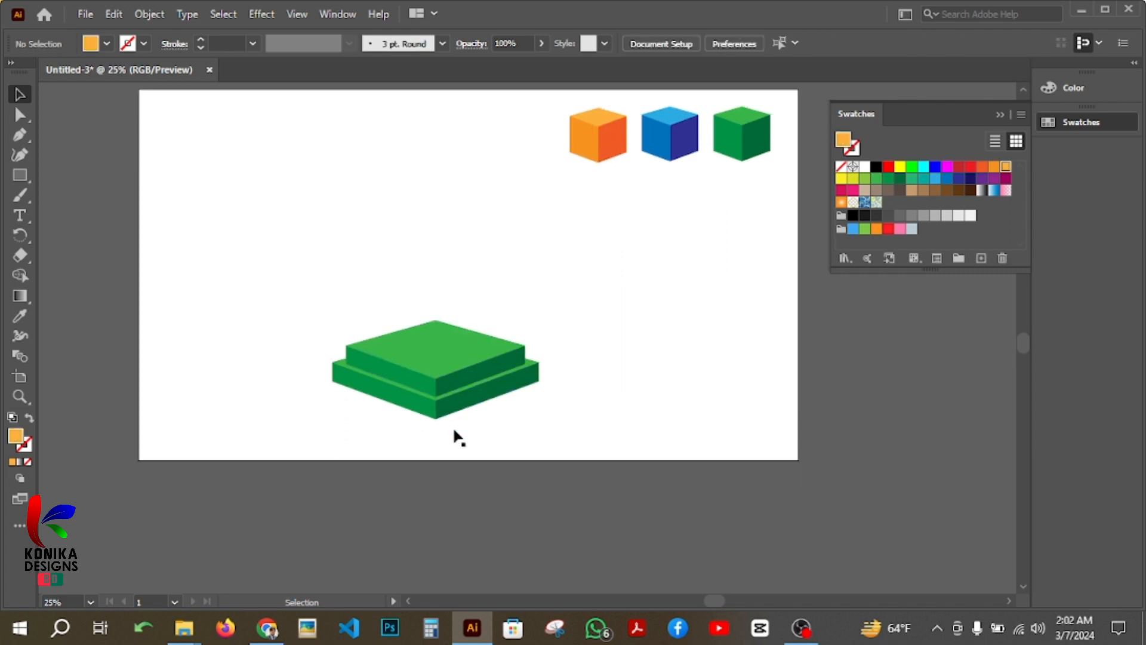
pyautogui.keyDown('alt'); pyautogui.scroll(2, 485, 460); pyautogui.keyUp('alt')
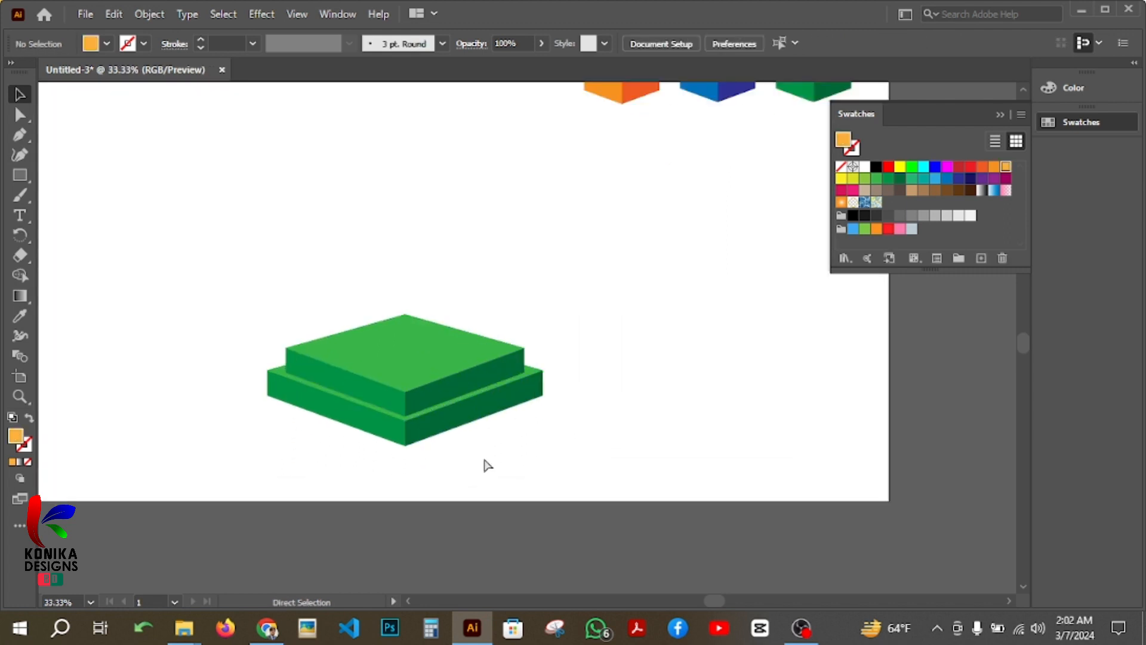
pyautogui.moveTo(392, 395); pyautogui.dragTo(389, 398)
pyautogui.click(671, 402)
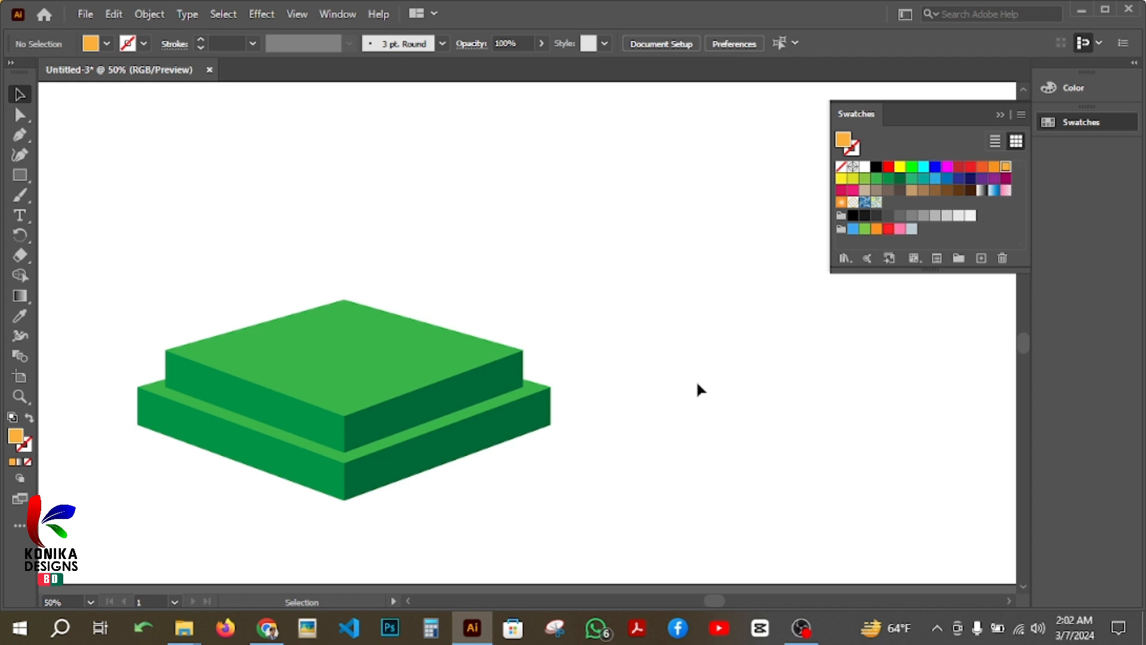
# Place three copies of the small blue cube in a row in the empty area around the green base.
pyautogui.press('space')
pyautogui.moveTo(719, 260); pyautogui.dragTo(486, 473)
pyautogui.moveTo(667, 333); pyautogui.dragTo(663, 402)
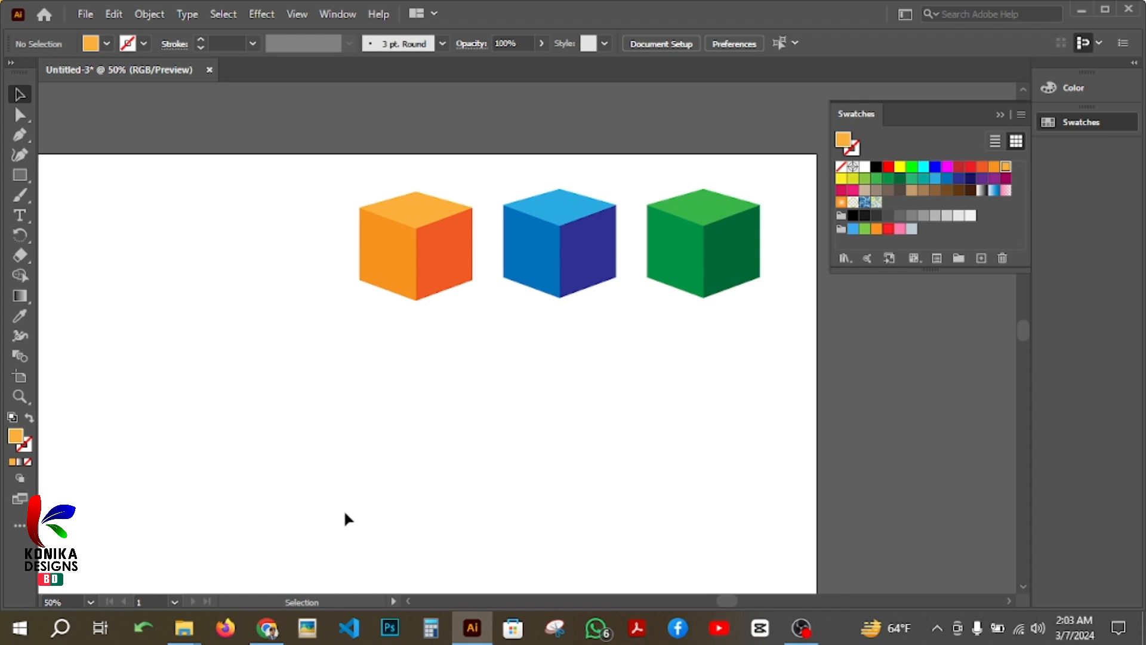
pyautogui.click(693, 262)
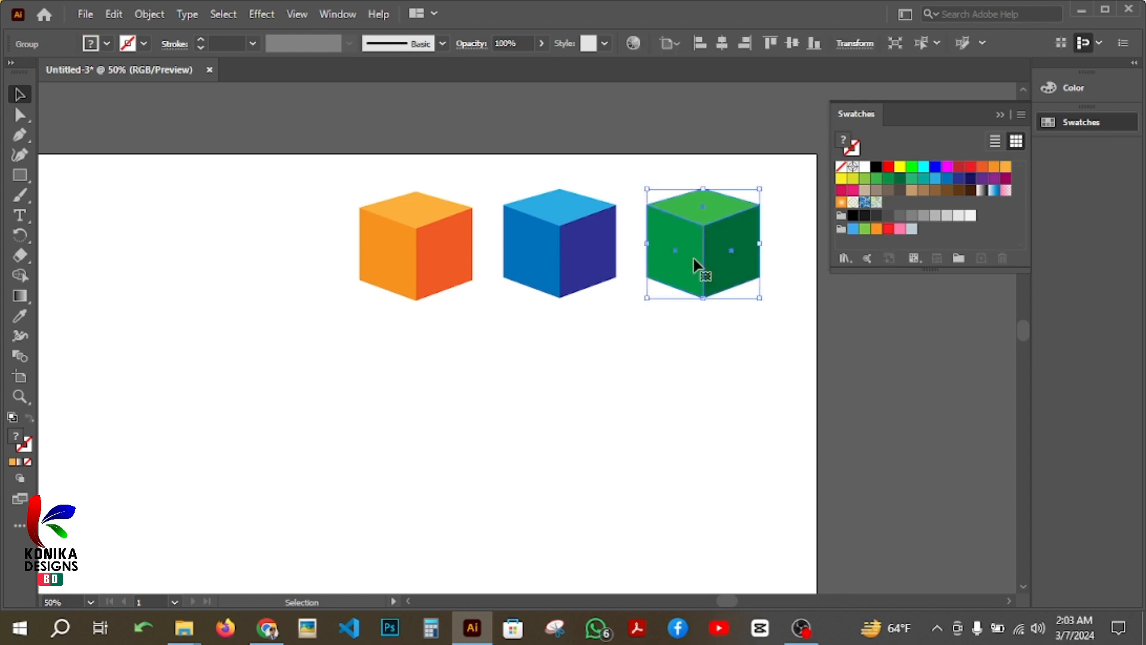
pyautogui.click(592, 260)
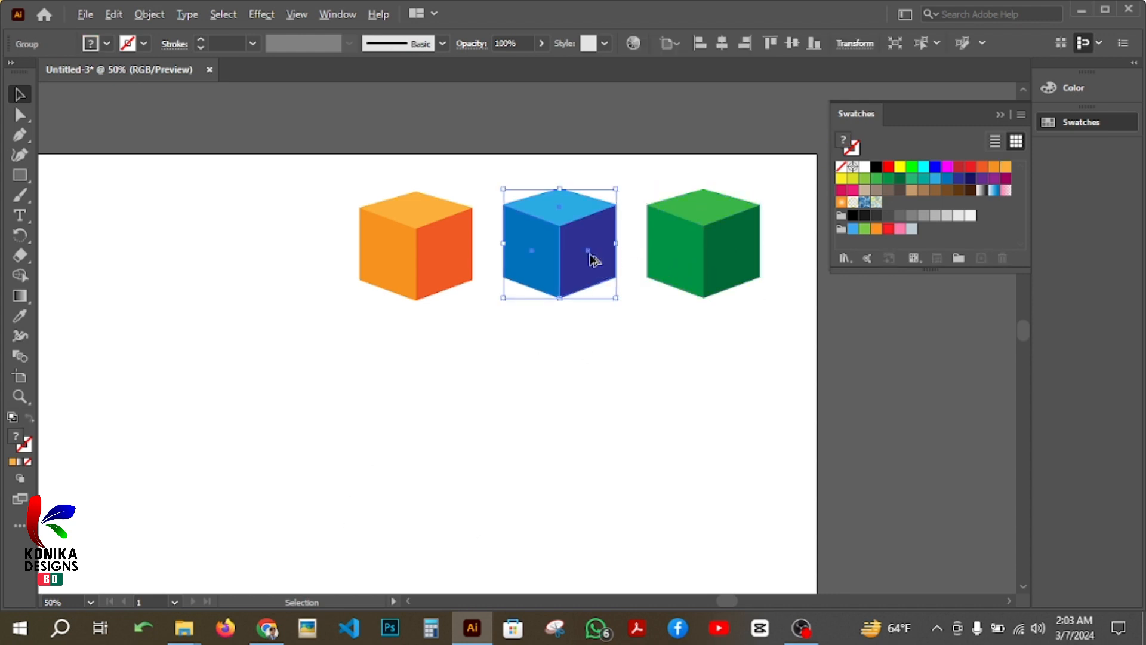
pyautogui.keyDown('alt'); pyautogui.moveTo(591, 259); pyautogui.dragTo(382, 467); pyautogui.keyUp('alt')
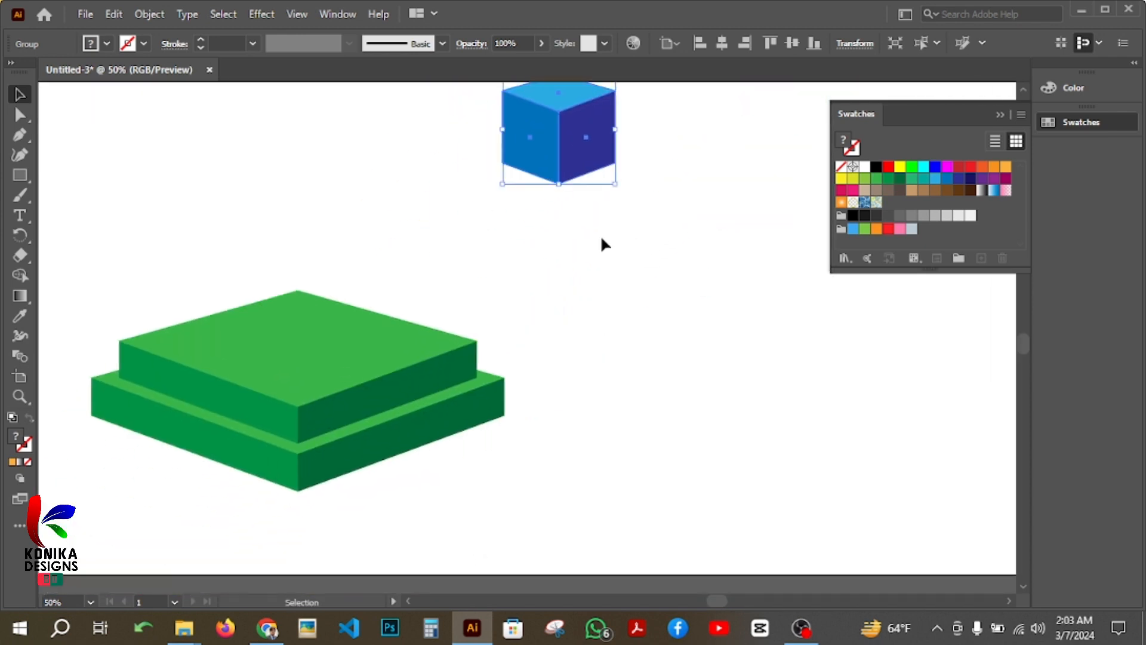
pyautogui.moveTo(538, 158); pyautogui.dragTo(167, 233)
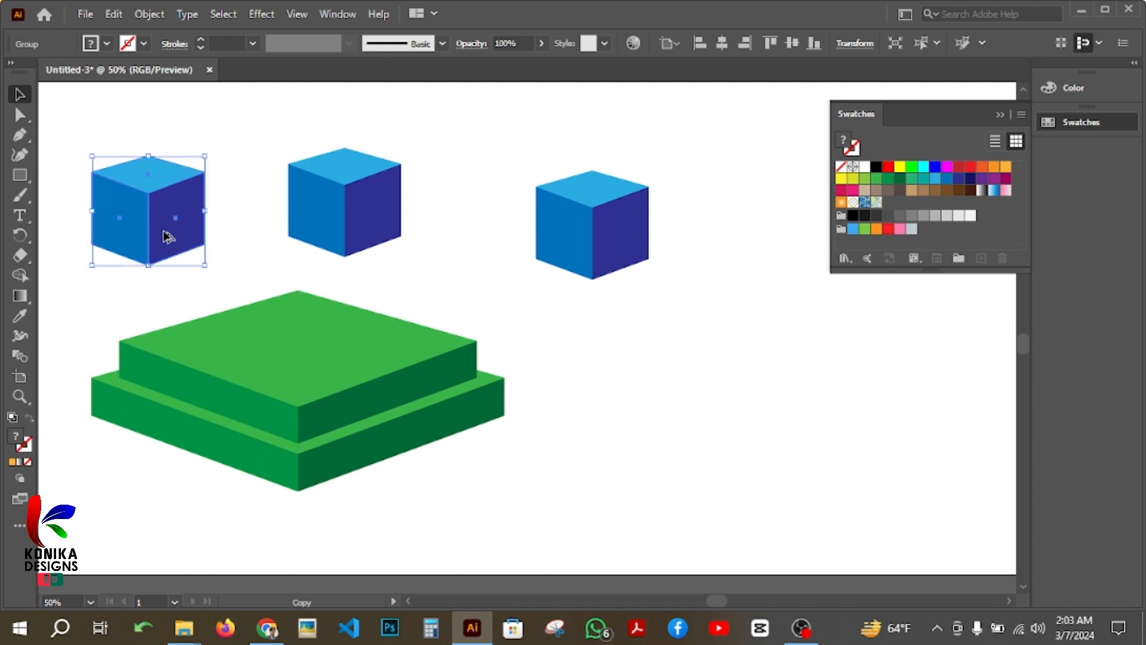
# Stretch the blue cube furthest from the base upward by its top points to form a tall tower.
pyautogui.scroll(2, 439, 280)
pyautogui.click(20, 114)
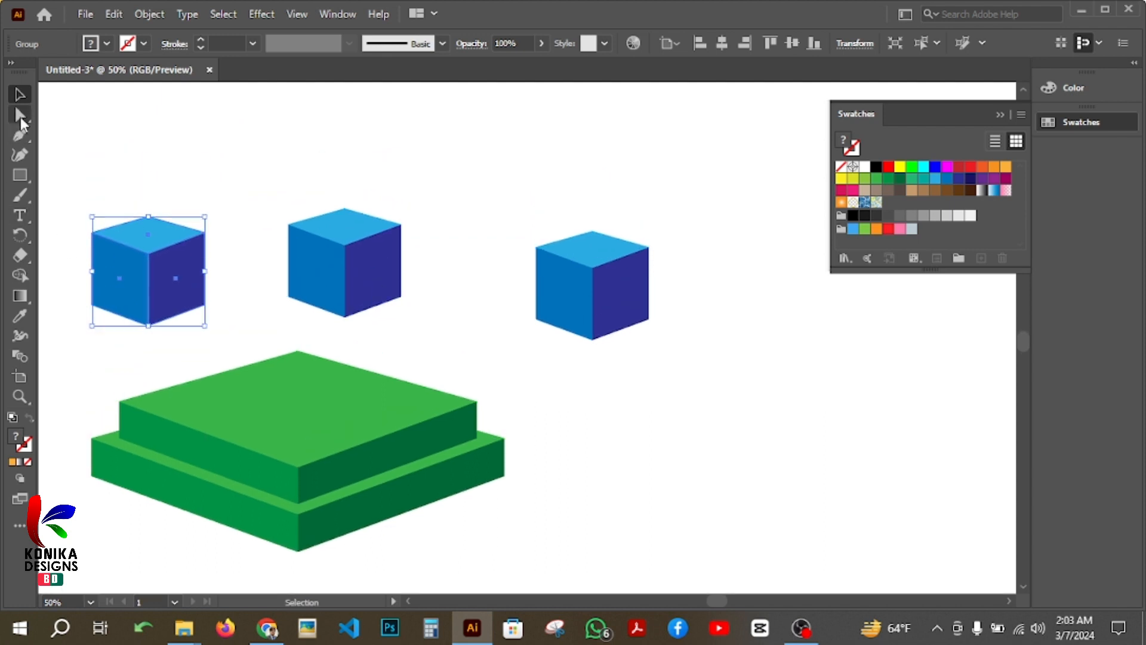
pyautogui.moveTo(505, 184); pyautogui.dragTo(677, 295)
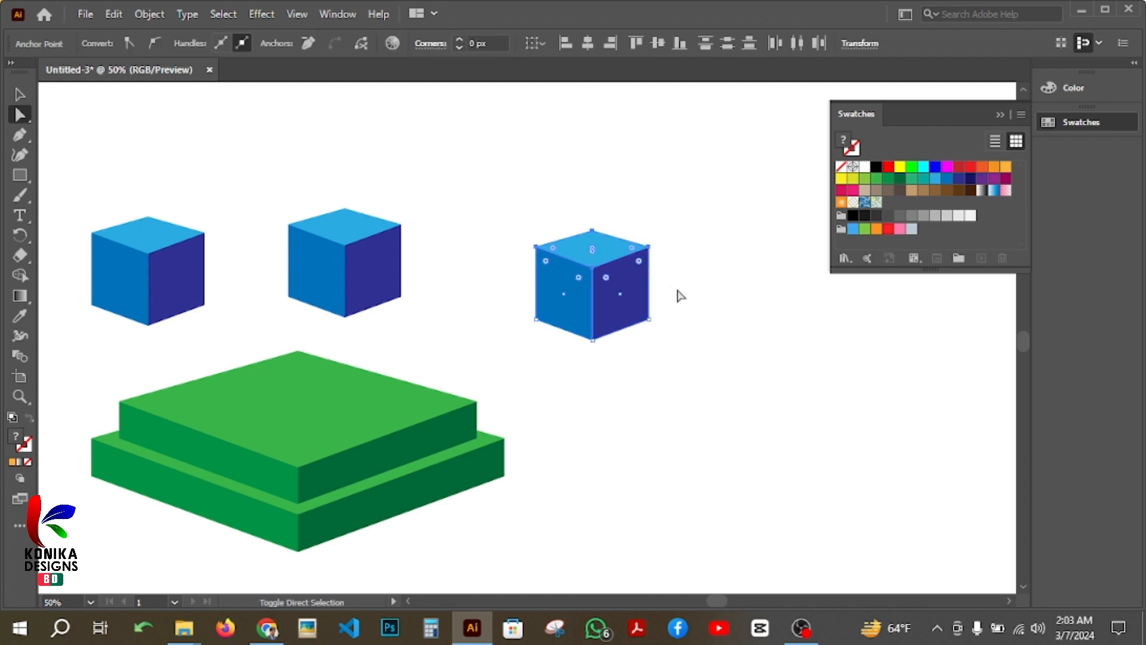
pyautogui.hotkey('shift', 'Up')
pyautogui.hotkey('shift', 'Up')
pyautogui.hotkey('shift', 'Up')
pyautogui.hotkey('shift', 'Up')
pyautogui.hotkey('shift', 'Up')
pyautogui.hotkey('shift', 'Up')
pyautogui.hotkey('shift', 'Up')
pyautogui.hotkey('shift', 'Up')
pyautogui.hotkey('shift', 'Up')
pyautogui.hotkey('shift', 'Up')
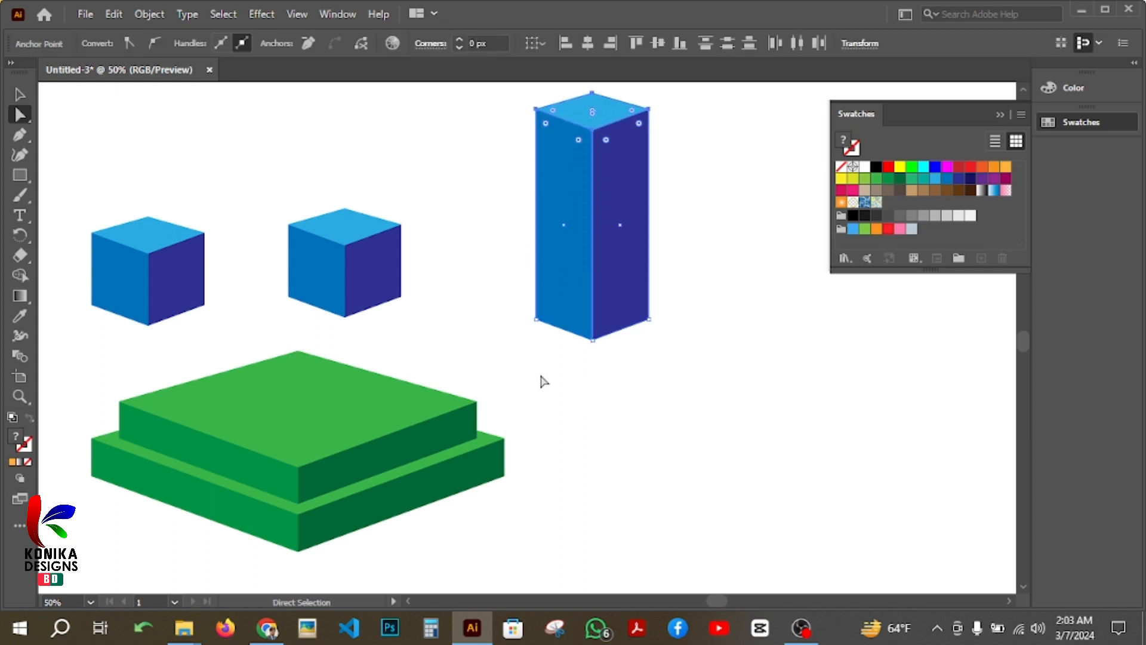
# Raise the top points of the middle blue cube to form a tower of medium height.
pyautogui.moveTo(260, 165); pyautogui.dragTo(425, 260)
pyautogui.hotkey('shift', 'Up')
pyautogui.hotkey('shift', 'Up')
pyautogui.hotkey('shift', 'Up')
pyautogui.hotkey('shift', 'Up')
pyautogui.hotkey('shift', 'Up')
pyautogui.hotkey('shift', 'Up')
pyautogui.hotkey('shift', 'Up')
pyautogui.hotkey('shift', 'Up')
pyautogui.hotkey('shift', 'Up')
pyautogui.hotkey('shift', 'Up')
pyautogui.hotkey('shift', 'Up')
pyautogui.hotkey('shift', 'Up')
pyautogui.hotkey('shift', 'Up')
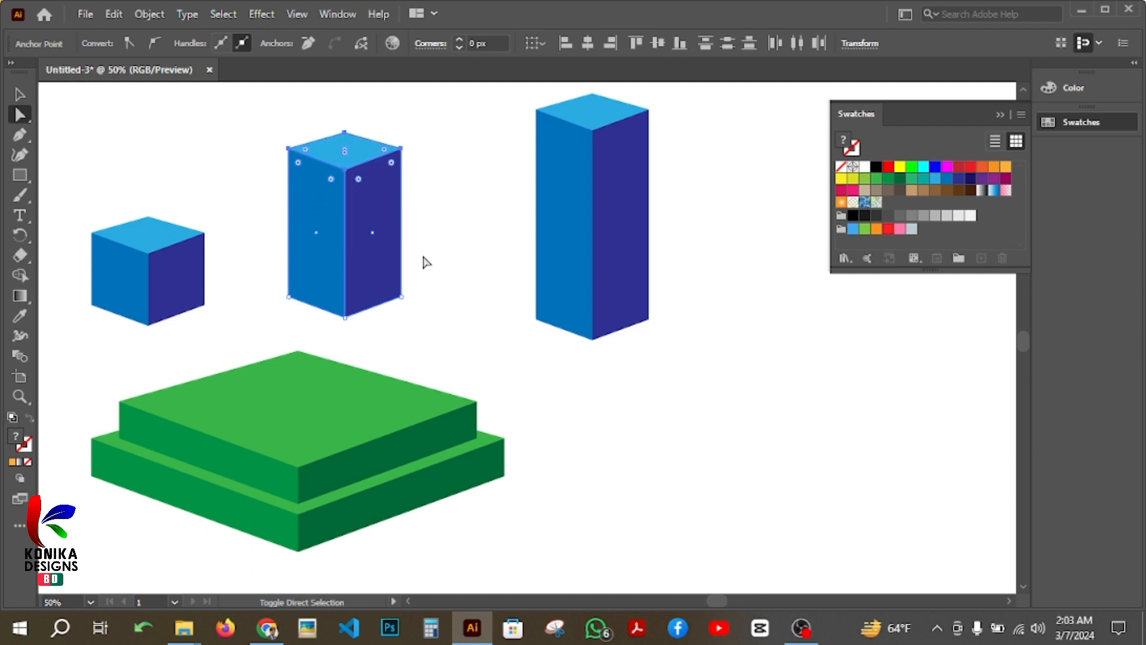
# Line up the short, medium and tall blue blocks close together with their bottoms level.
pyautogui.click(19, 93)
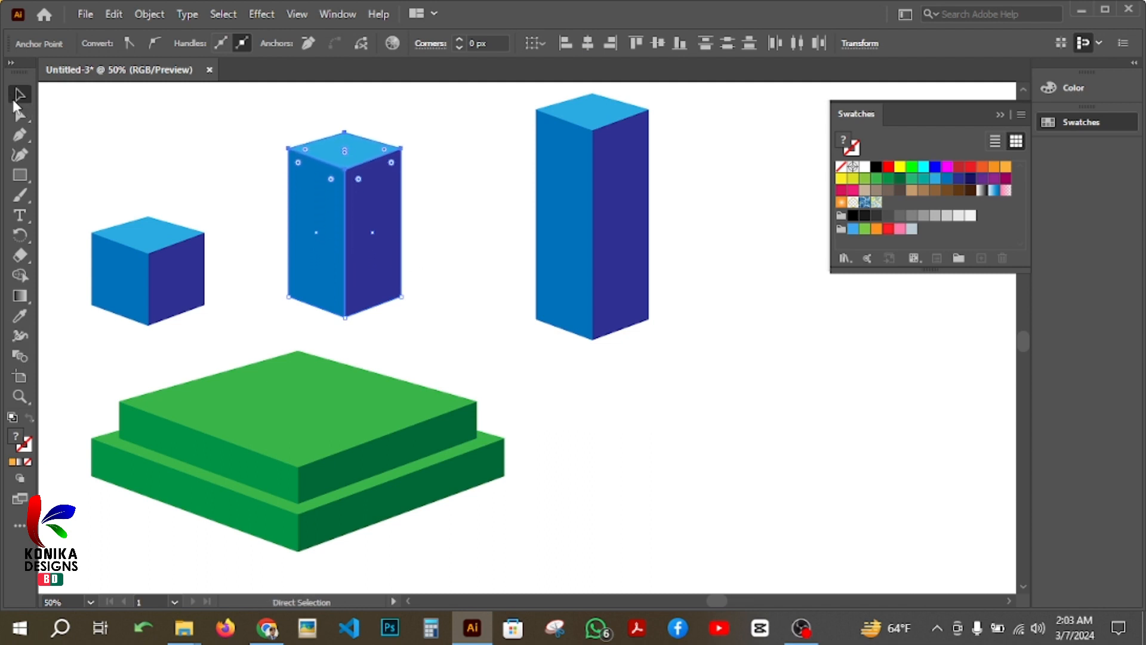
pyautogui.click(218, 263)
pyautogui.moveTo(607, 253); pyautogui.dragTo(477, 231)
pyautogui.moveTo(167, 274); pyautogui.dragTo(224, 266)
# Scale the three blue blocks down together and arrange them in ascending height along the rear-left edge of the base.
pyautogui.moveTo(133, 173); pyautogui.dragTo(546, 246)
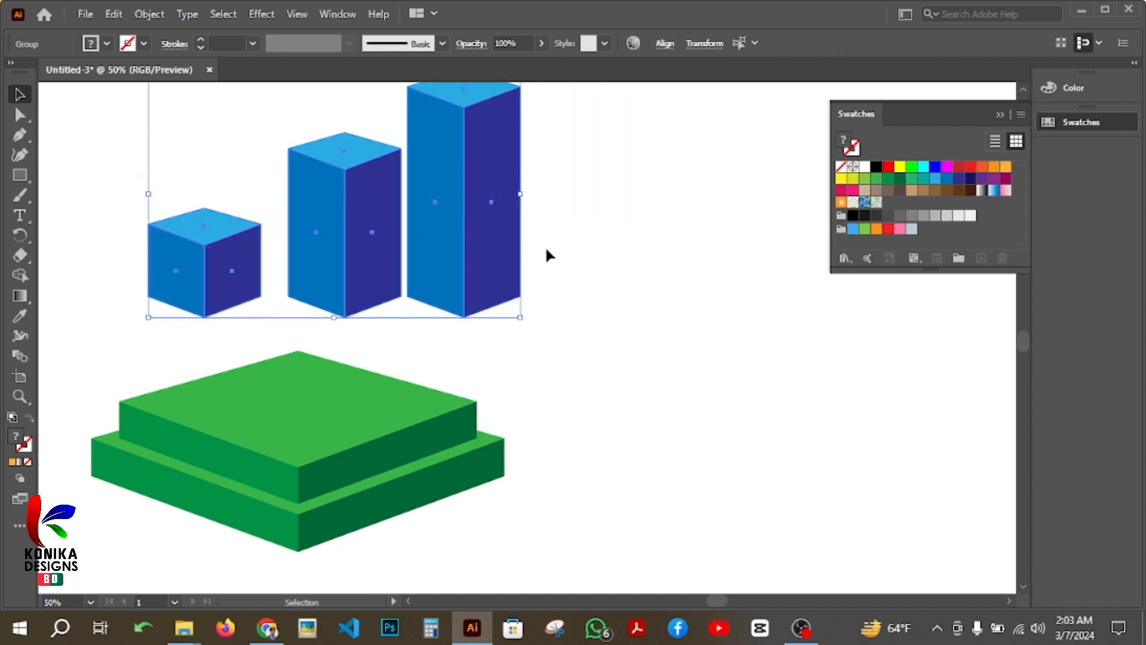
pyautogui.moveTo(520, 317); pyautogui.dragTo(314, 358)
pyautogui.click(498, 302)
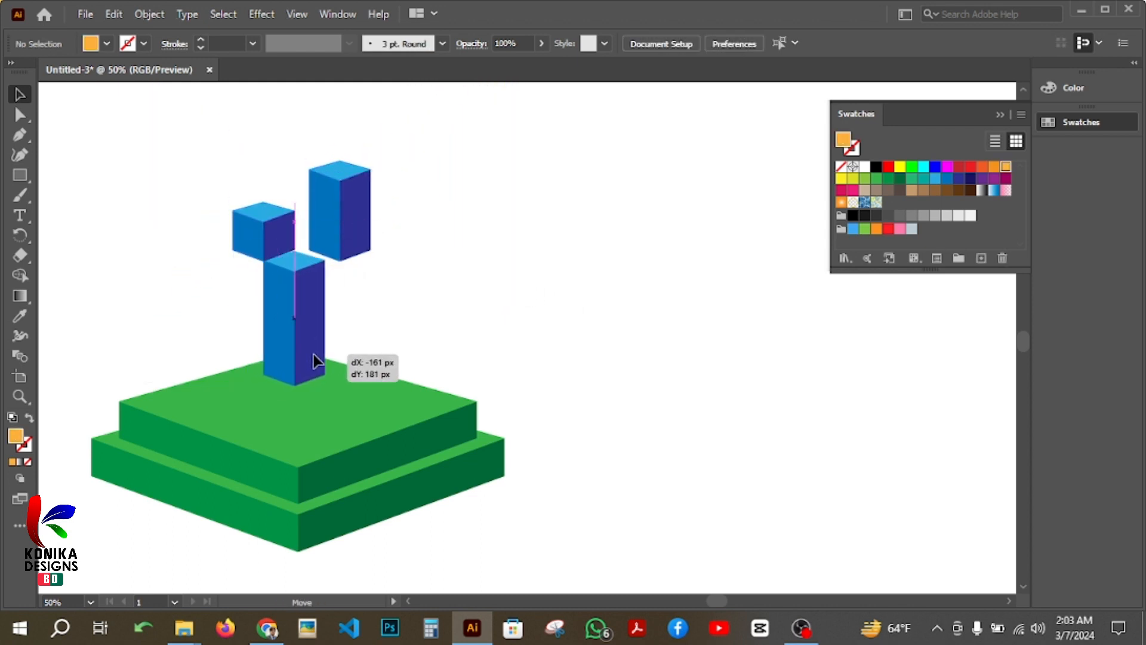
pyautogui.moveTo(258, 238); pyautogui.dragTo(192, 391)
pyautogui.moveTo(342, 227); pyautogui.dragTo(255, 357)
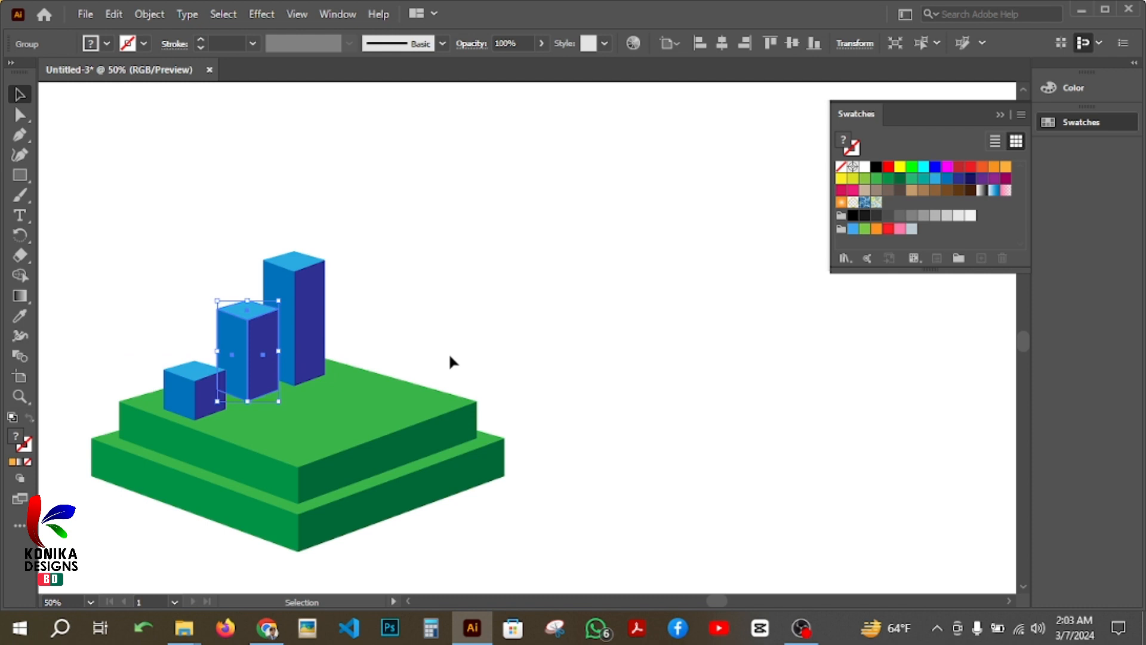
# Examine the spacing and overlap of the three blue blocks on the green base up close.
pyautogui.click(556, 468)
pyautogui.press('space')
pyautogui.moveTo(555, 469); pyautogui.dragTo(647, 446)
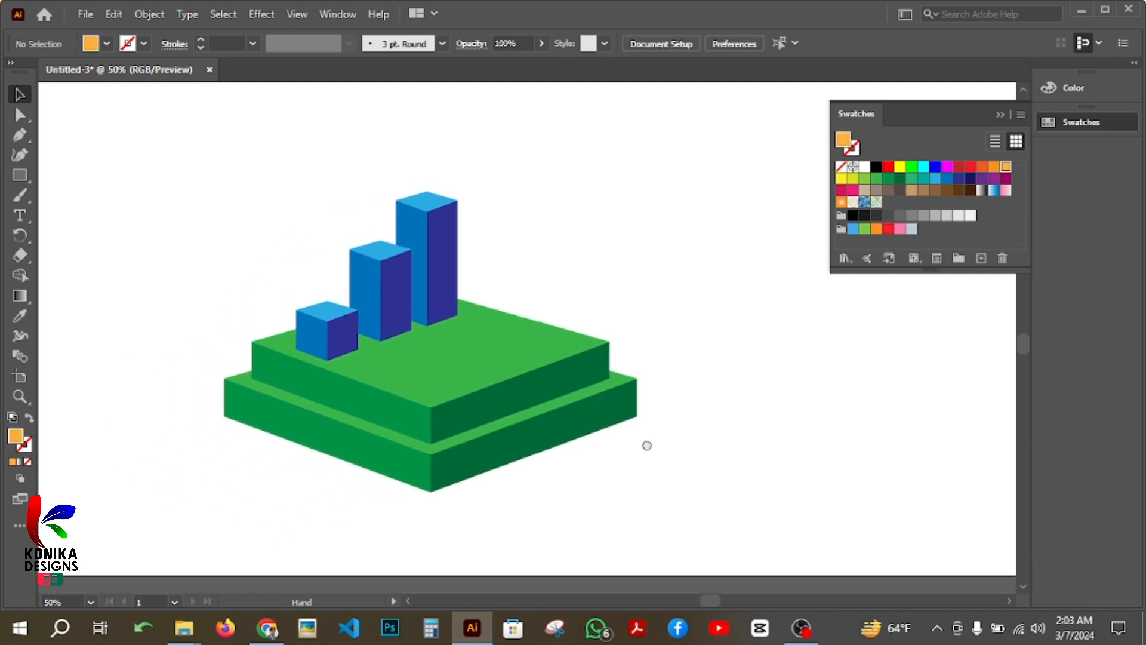
pyautogui.scroll(2, 646, 445)
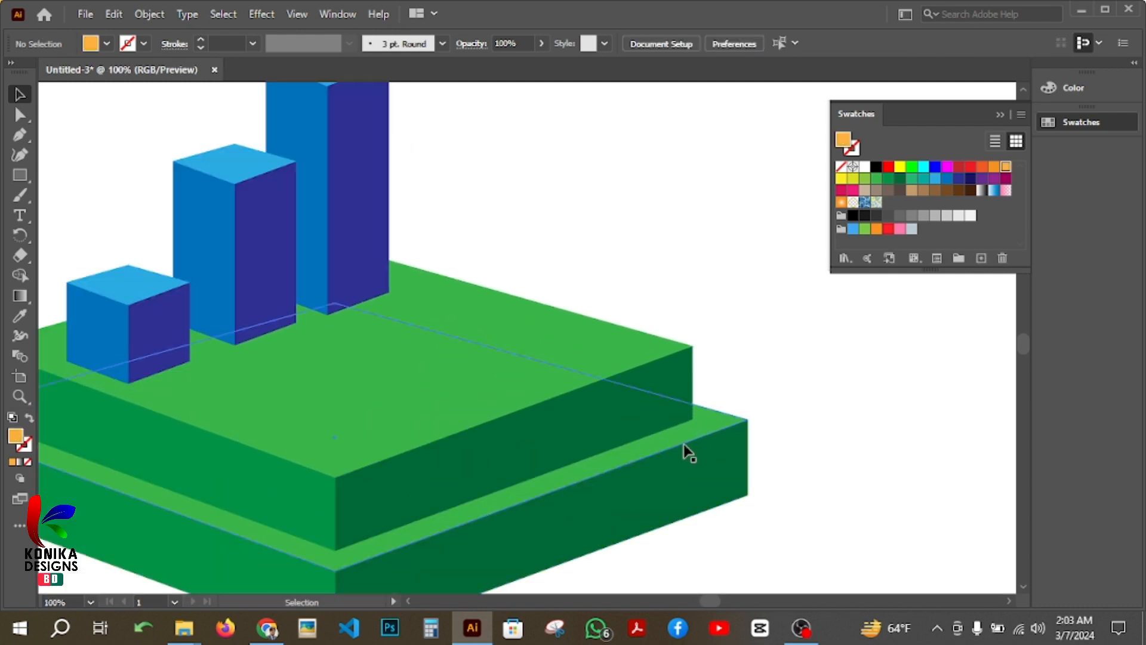
pyautogui.press('space')
pyautogui.moveTo(521, 441); pyautogui.dragTo(602, 449)
pyautogui.click(348, 316)
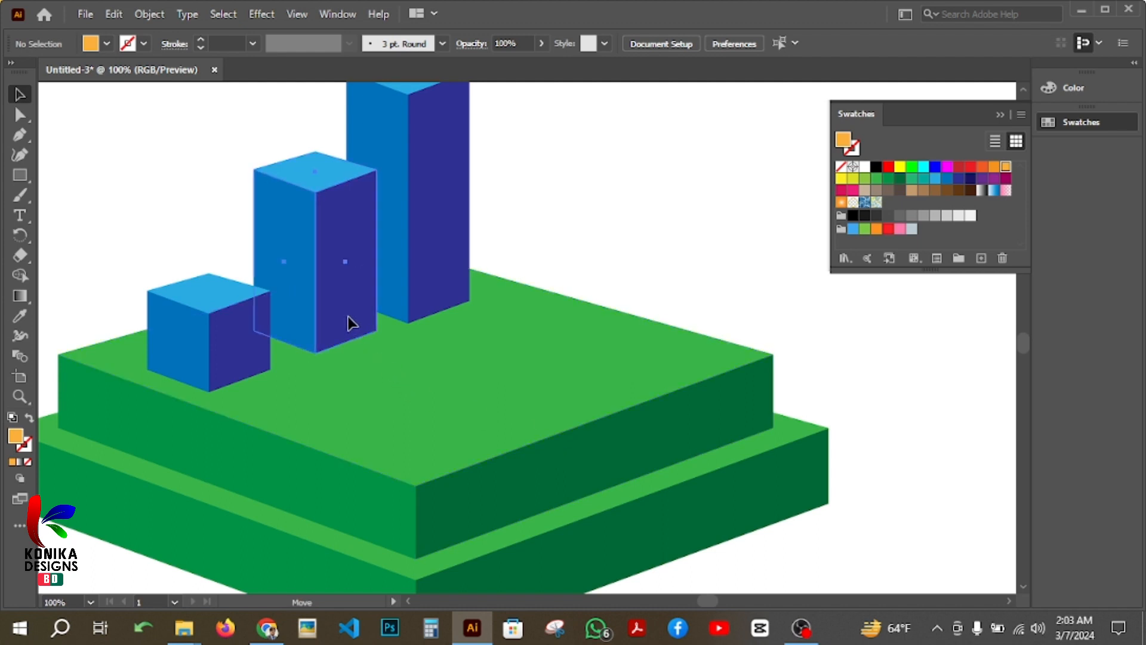
pyautogui.click(242, 358)
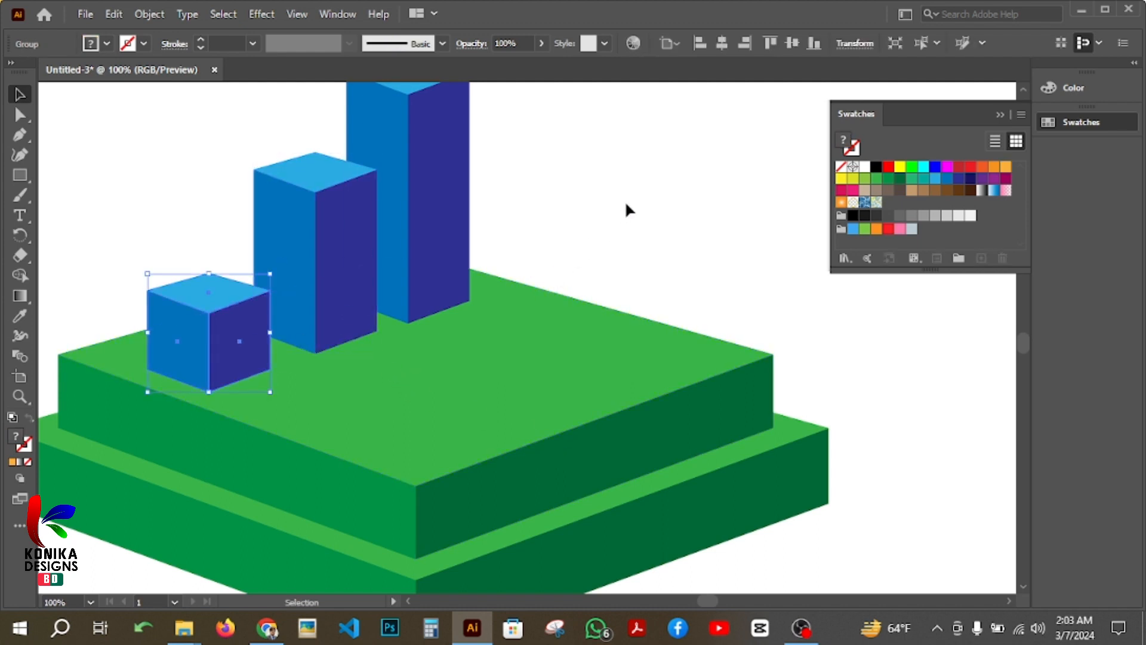
# Copy the original orange cube and bring the copy onto the green base beside the blue towers.
pyautogui.click(624, 206)
pyautogui.press('space')
pyautogui.moveTo(649, 268); pyautogui.dragTo(497, 370)
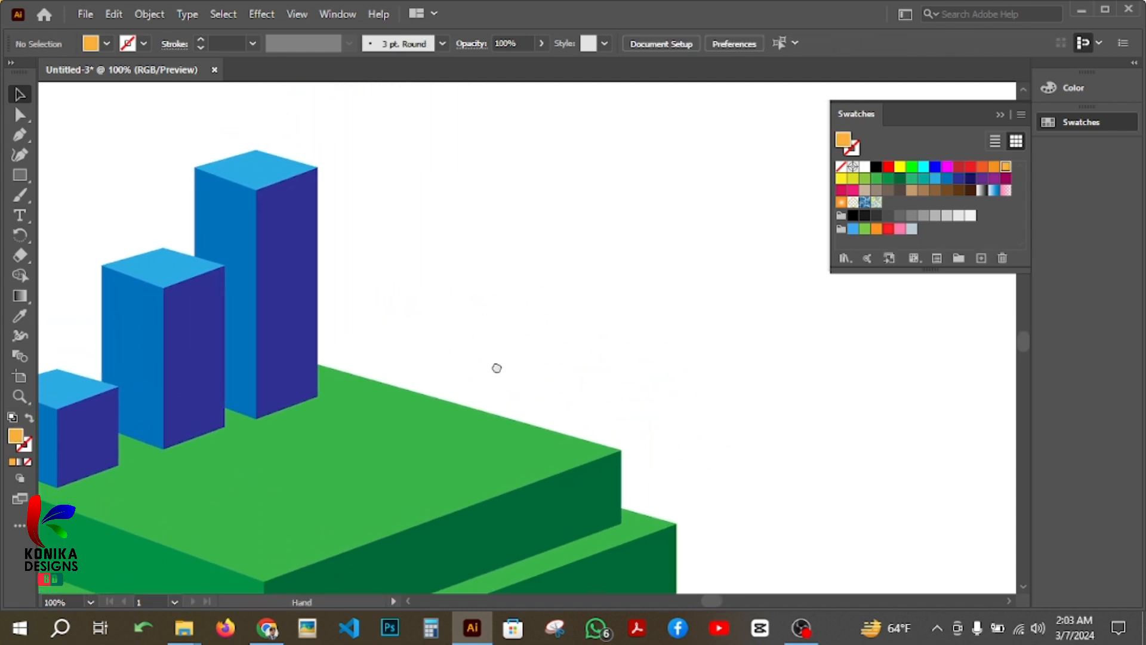
pyautogui.moveTo(645, 236); pyautogui.dragTo(493, 517)
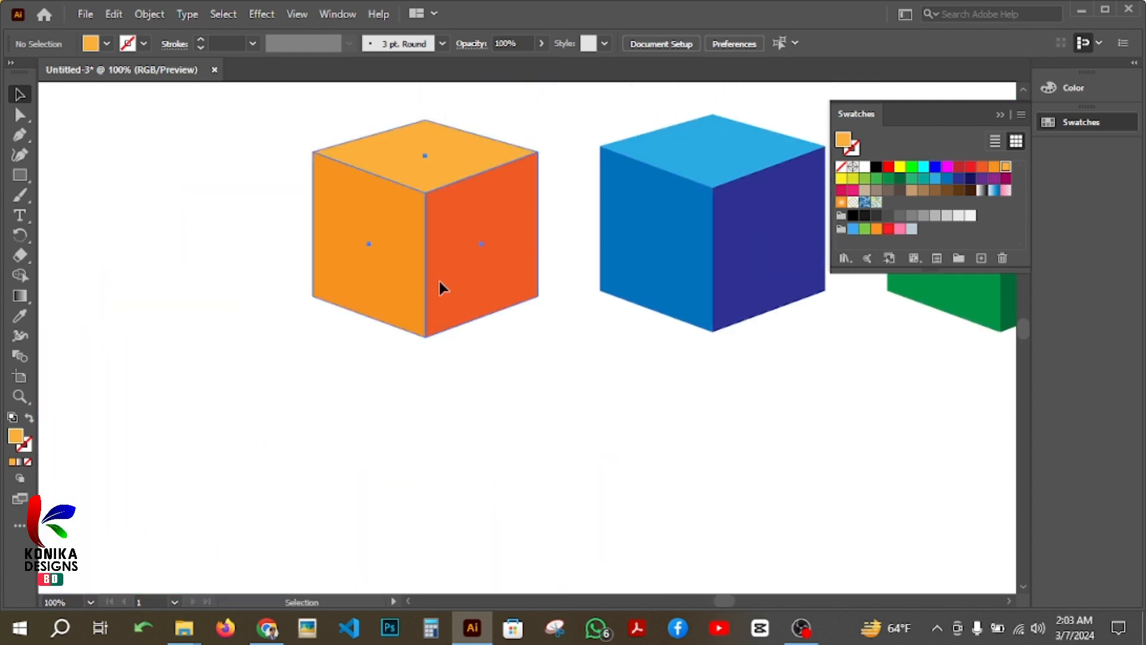
pyautogui.moveTo(445, 271); pyautogui.dragTo(225, 537)
pyautogui.press('space')
pyautogui.moveTo(468, 458); pyautogui.dragTo(765, 164)
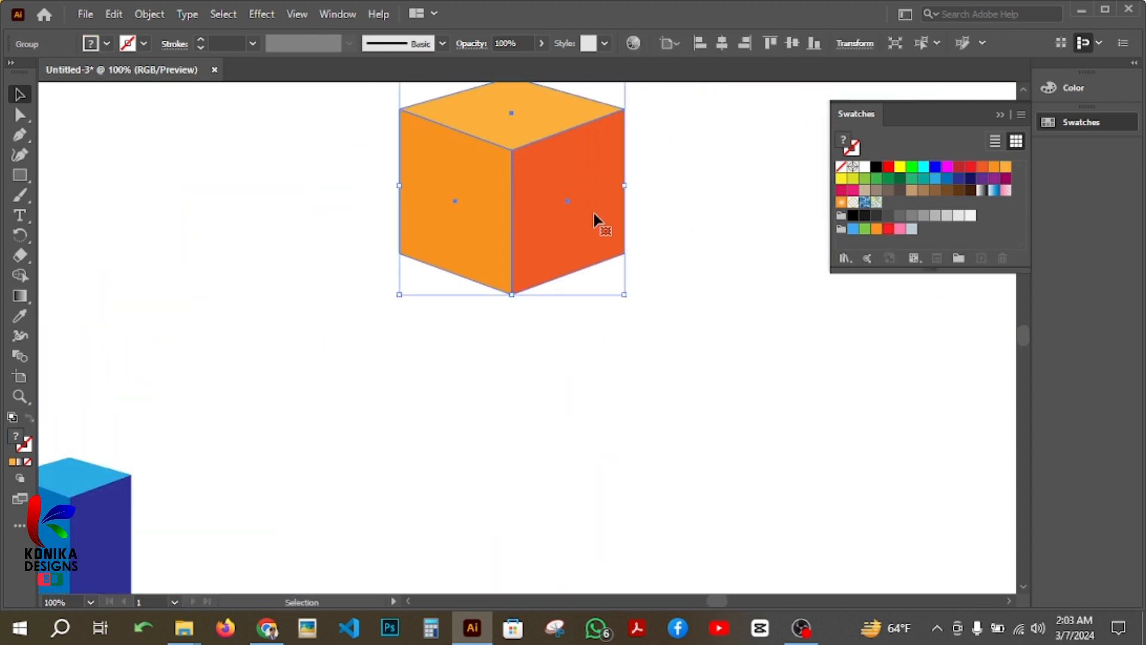
pyautogui.moveTo(594, 220); pyautogui.dragTo(300, 481)
pyautogui.press('space')
pyautogui.press('space')
pyautogui.moveTo(467, 432); pyautogui.dragTo(617, 246)
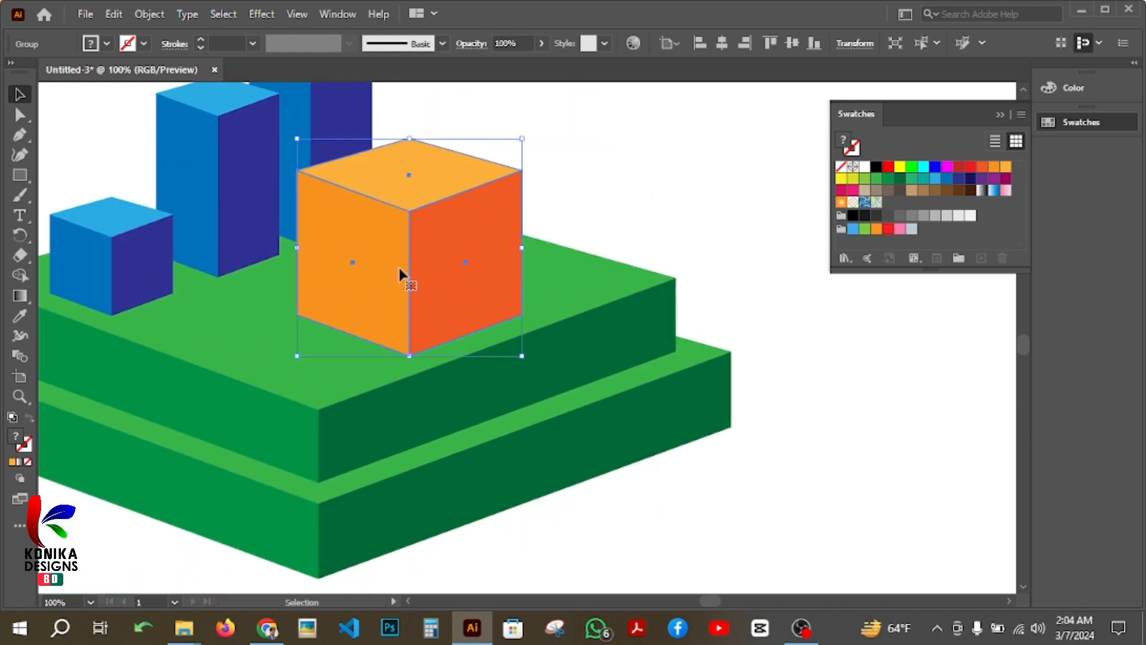
pyautogui.press('space')
pyautogui.moveTo(464, 304); pyautogui.dragTo(567, 362)
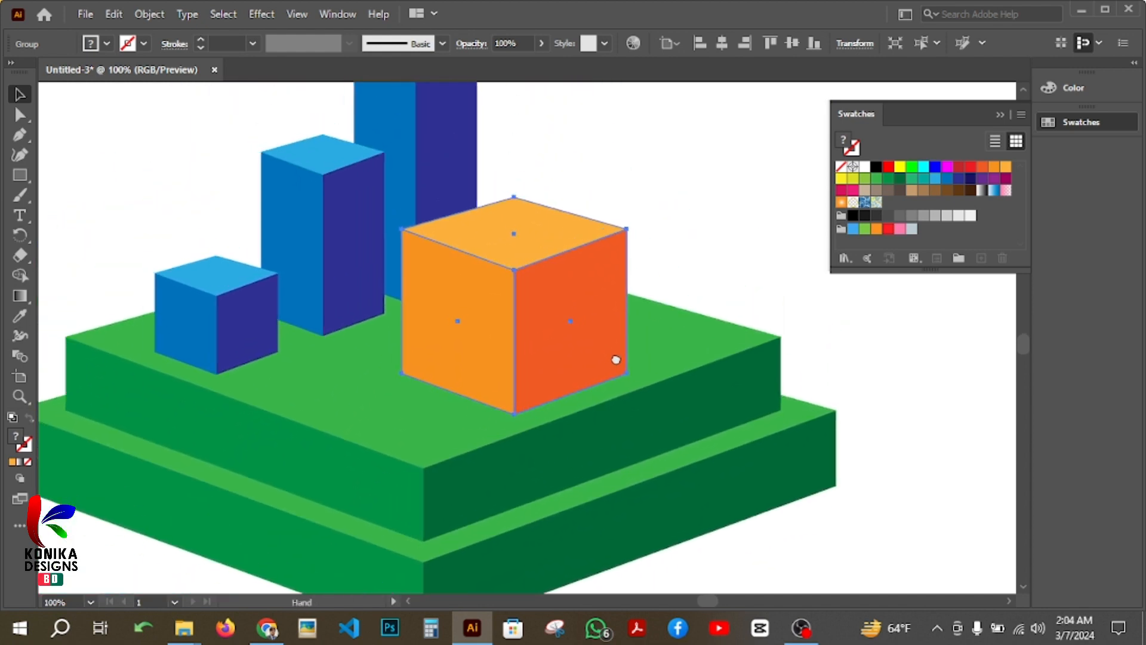
# Try sending the orange cube to the back and move it beside the right corner of the base.
pyautogui.moveTo(558, 318); pyautogui.dragTo(677, 272)
pyautogui.rightClick(676, 272)
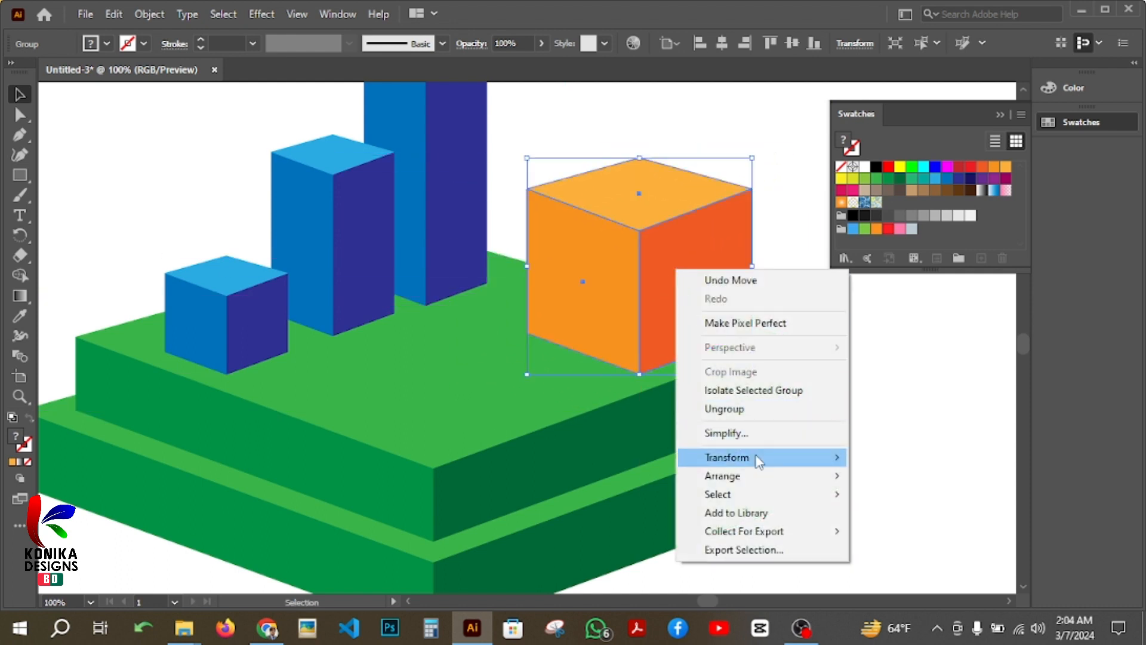
pyautogui.moveTo(766, 481)
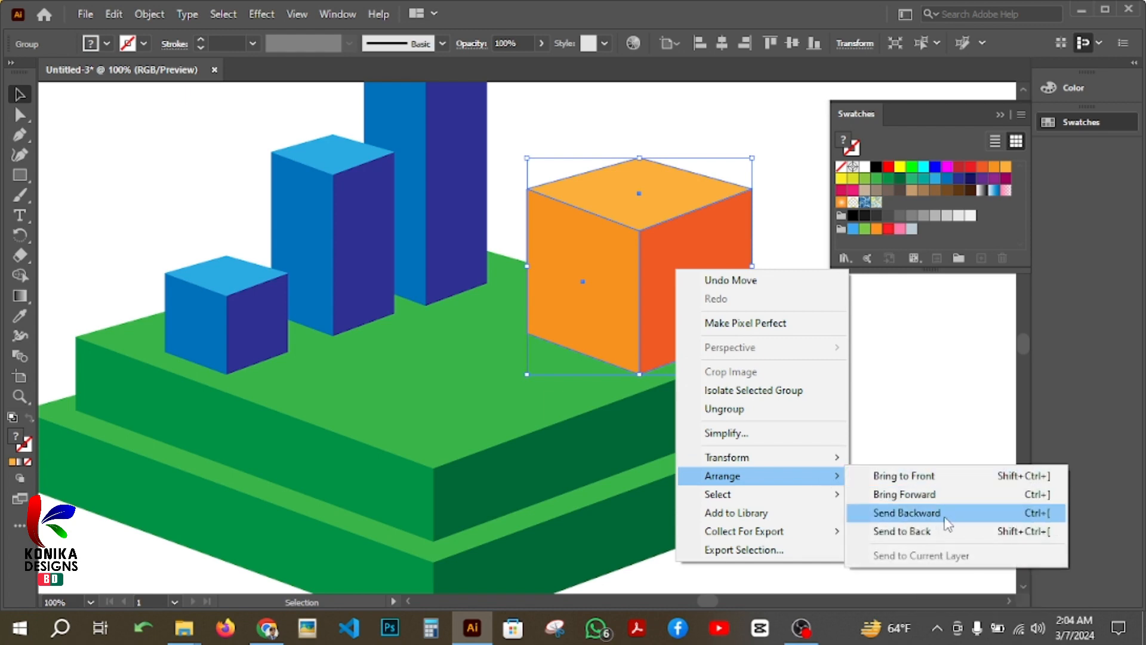
pyautogui.click(919, 532)
pyautogui.moveTo(691, 267); pyautogui.dragTo(898, 380)
pyautogui.click(883, 540)
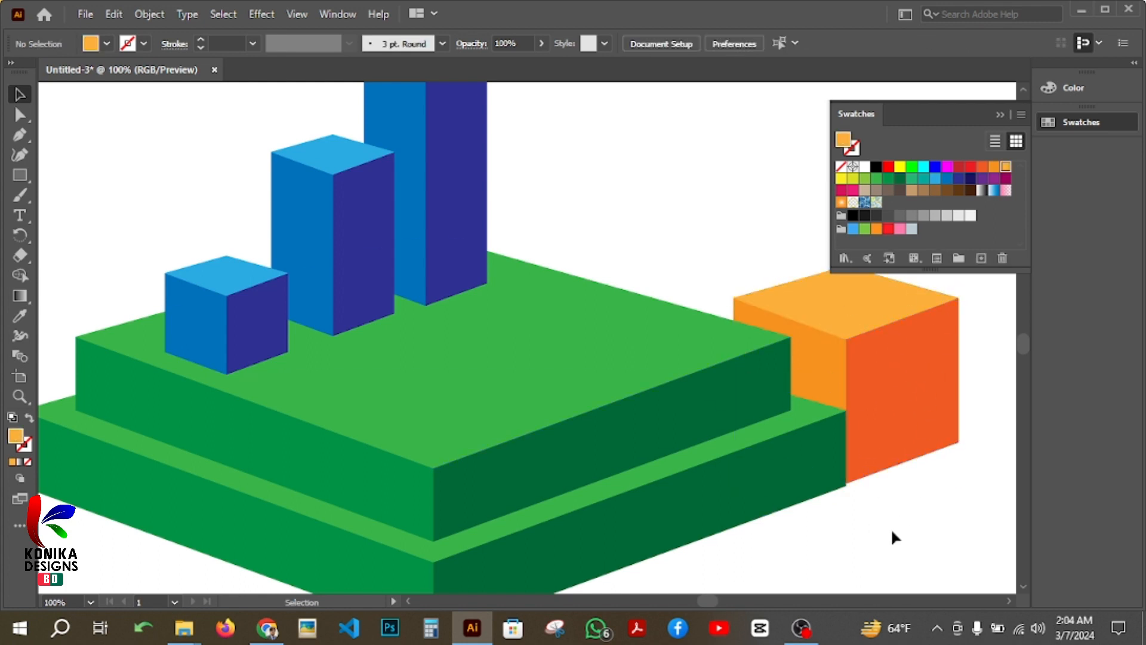
# Move the orange cube back onto the green base and bring it to the front of the stacking order.
pyautogui.moveTo(903, 380); pyautogui.dragTo(607, 310)
pyautogui.rightClick(689, 223)
pyautogui.moveTo(767, 431)
pyautogui.click(905, 432)
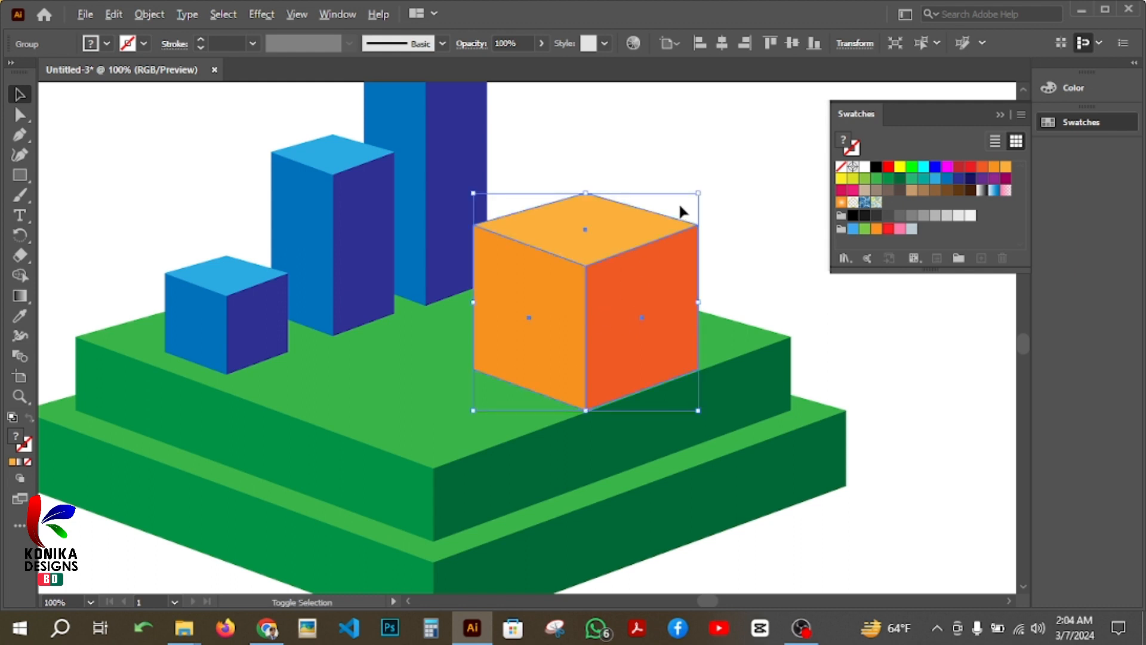
# Shrink the orange cube proportionally and position it near the right corner of the base's upper tier.
pyautogui.moveTo(698, 193); pyautogui.dragTo(643, 247)
pyautogui.moveTo(601, 299); pyautogui.dragTo(549, 353)
pyautogui.moveTo(584, 300); pyautogui.dragTo(615, 267)
# Add two progressively smaller copies of the orange cube in a row along the front-right edge of the base.
pyautogui.moveTo(596, 338); pyautogui.dragTo(497, 377)
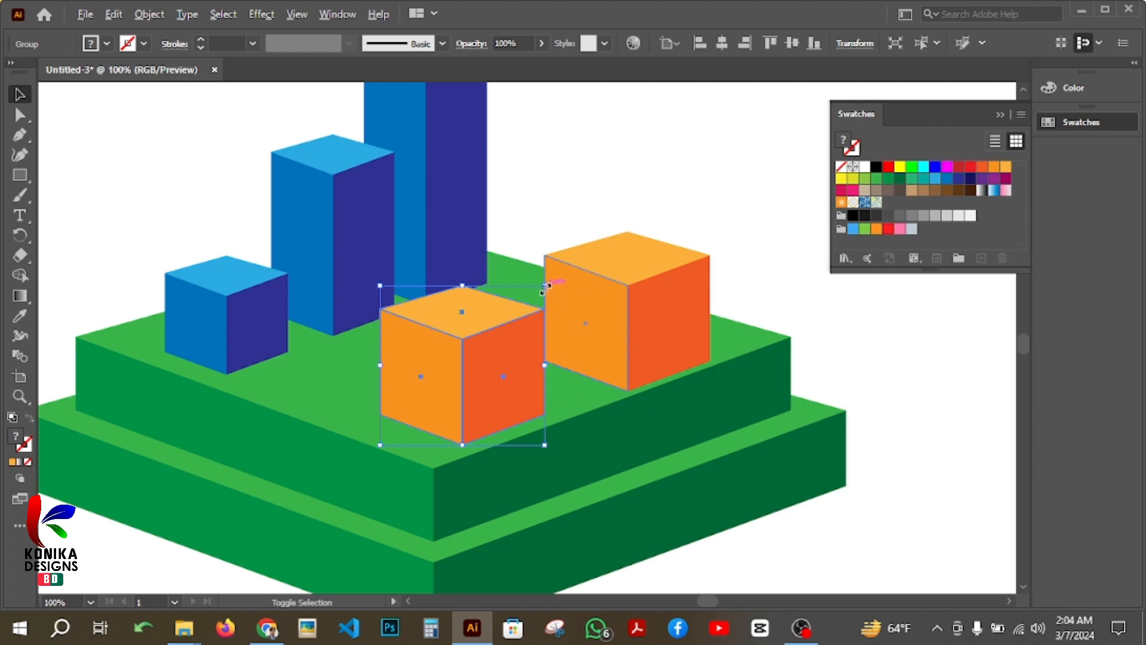
pyautogui.keyDown('alt'); pyautogui.keyDown('shift'); pyautogui.moveTo(545, 286); pyautogui.dragTo(453, 389); pyautogui.keyUp('shift'); pyautogui.keyUp('alt')
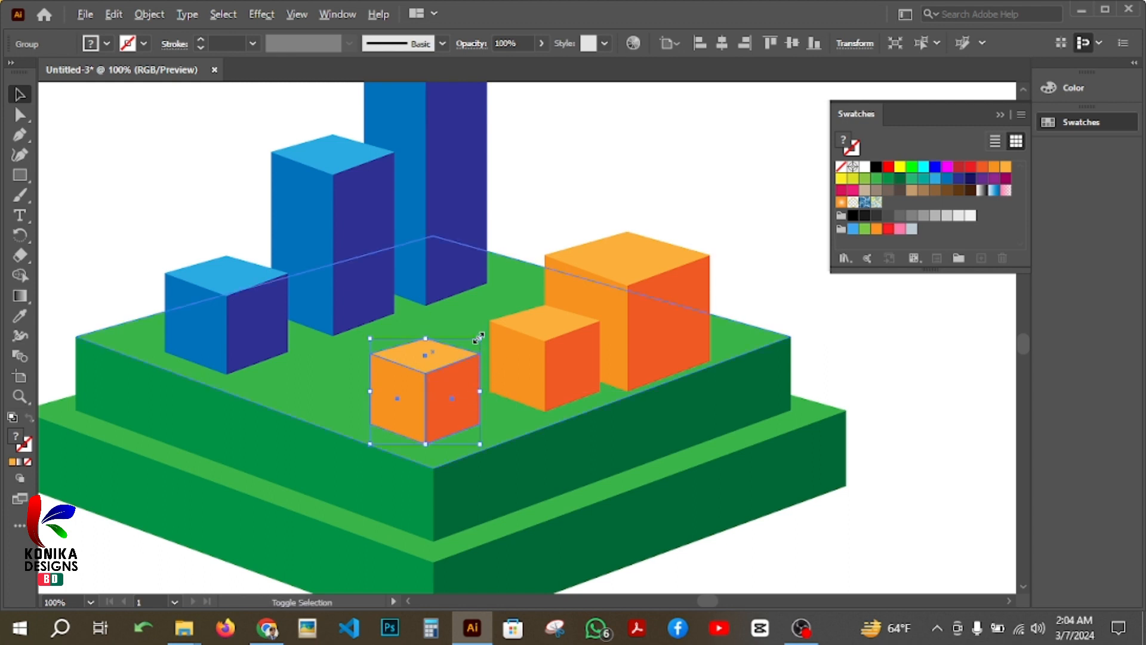
pyautogui.moveTo(479, 338); pyautogui.dragTo(466, 343)
pyautogui.moveTo(467, 387); pyautogui.dragTo(504, 382)
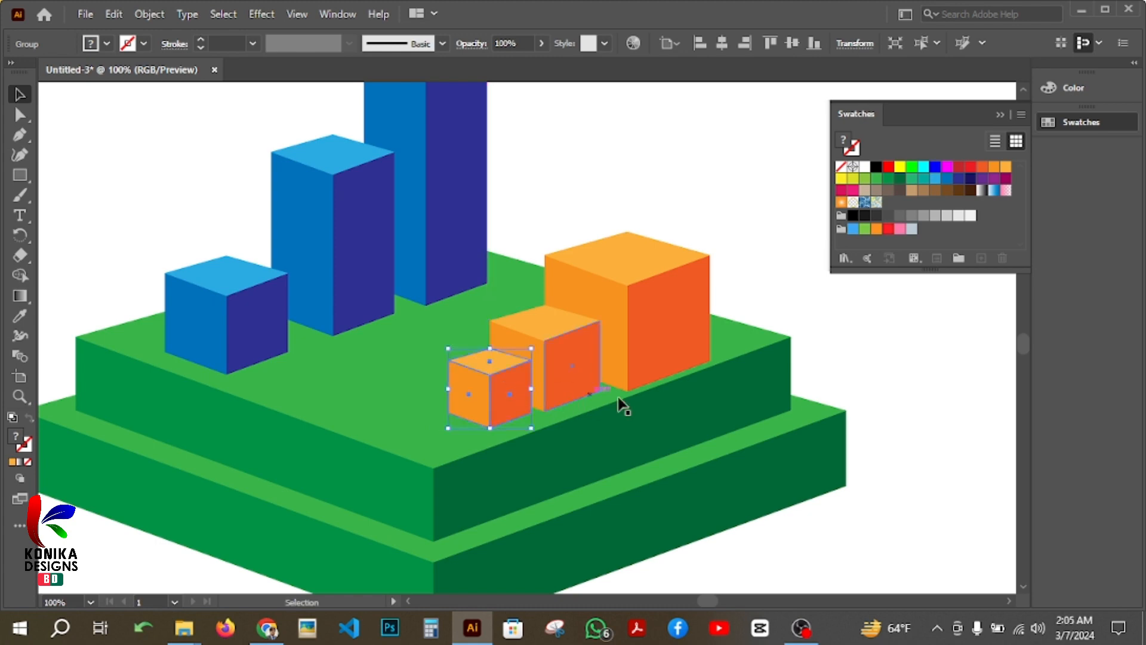
pyautogui.click(901, 405)
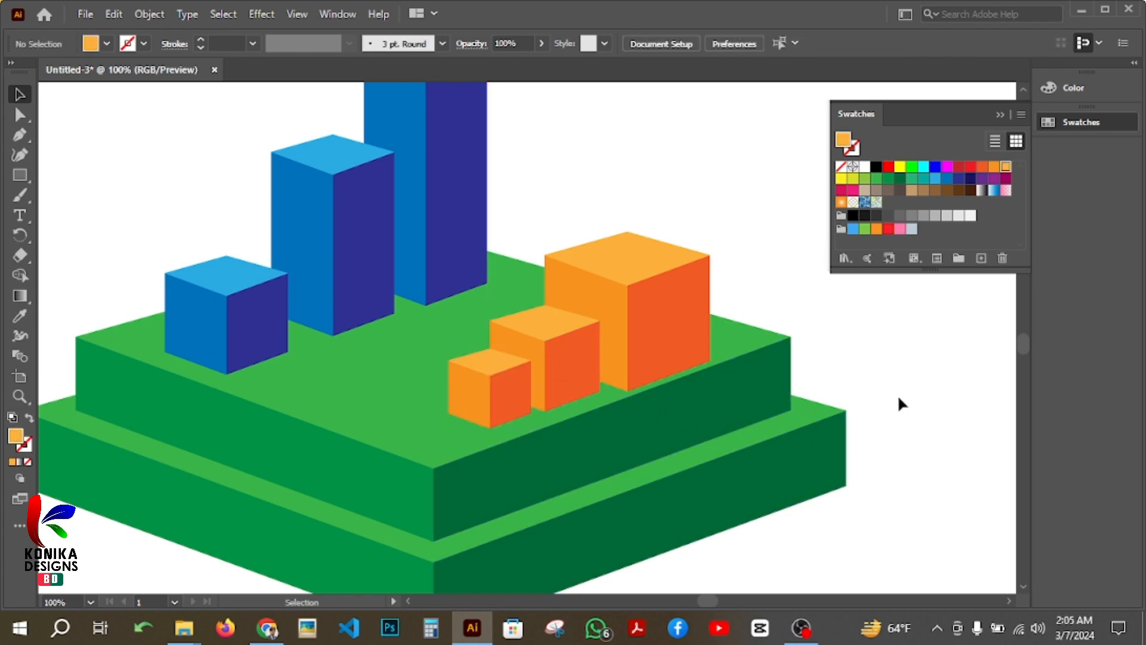
# Enlarge the whole base-and-blocks illustration proportionally and position it on the left of the artboard.
pyautogui.hotkey('ctrl', '-')
pyautogui.hotkey('ctrl', '-')
pyautogui.hotkey('ctrl', '-')
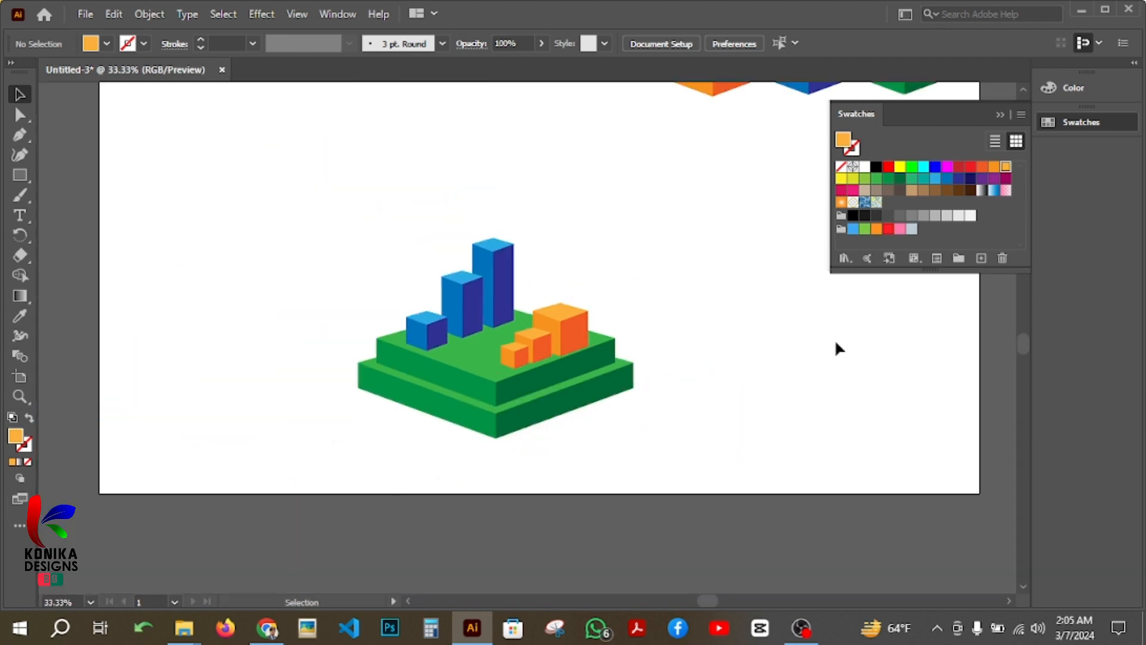
pyautogui.moveTo(779, 385); pyautogui.dragTo(676, 507)
pyautogui.moveTo(582, 563); pyautogui.dragTo(171, 374)
pyautogui.moveTo(531, 368); pyautogui.dragTo(661, 251)
pyautogui.moveTo(478, 501); pyautogui.dragTo(472, 373)
pyautogui.click(690, 287)
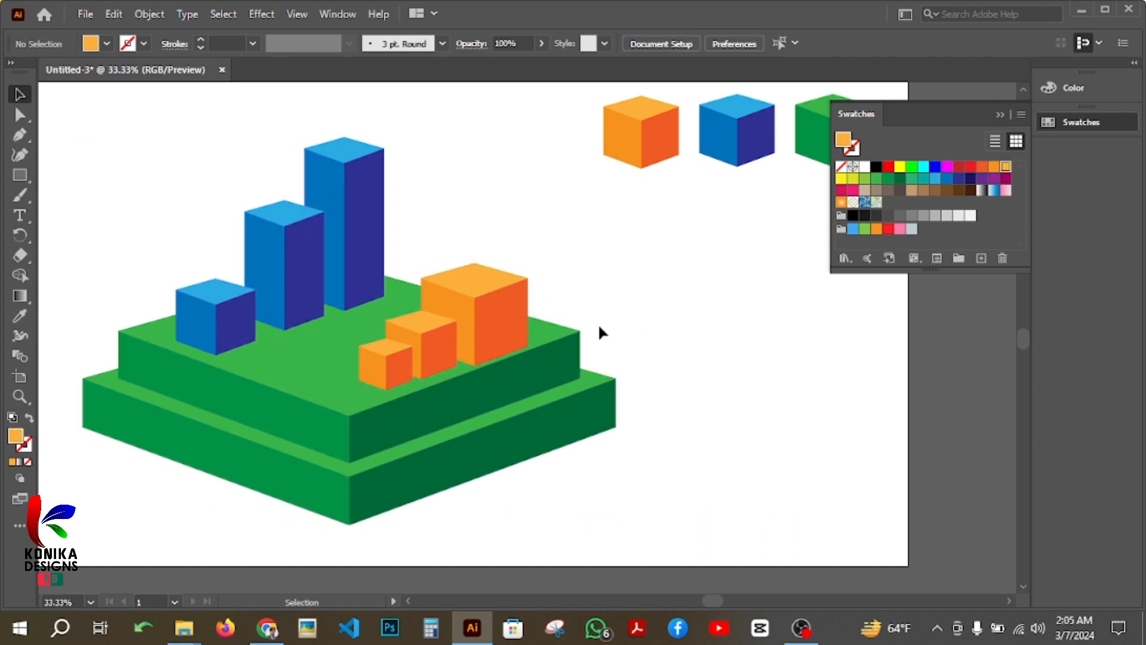
# Copy the original blue cube, enlarge the copy proportionally and move it over the right side of the base.
pyautogui.moveTo(598, 331); pyautogui.dragTo(561, 333)
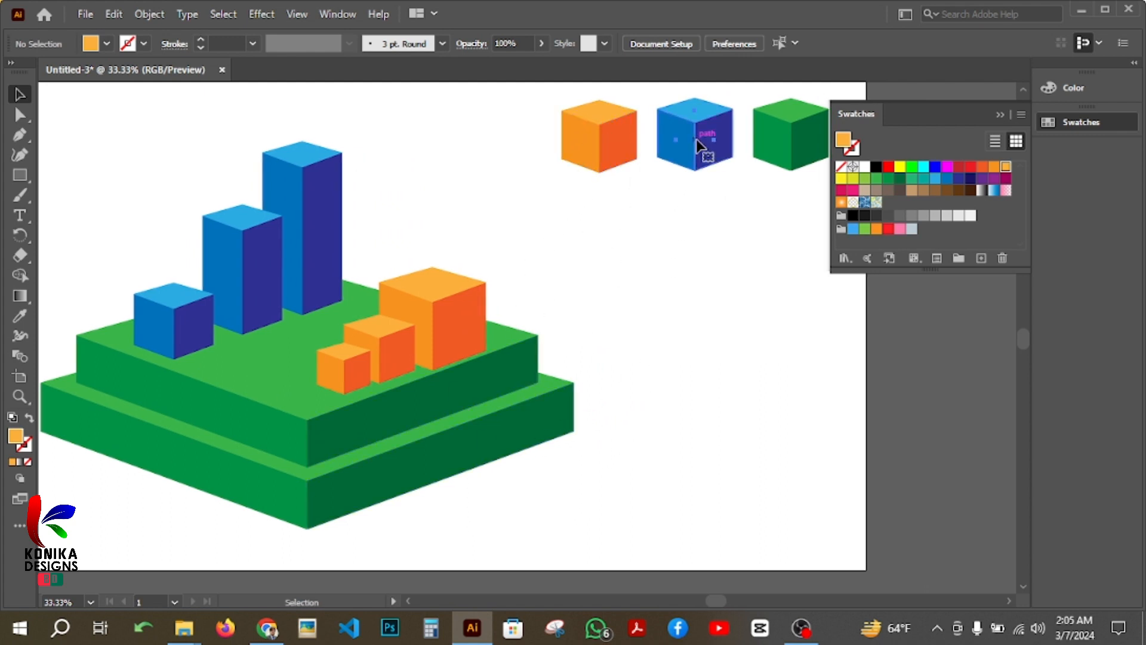
pyautogui.moveTo(698, 142); pyautogui.dragTo(654, 387)
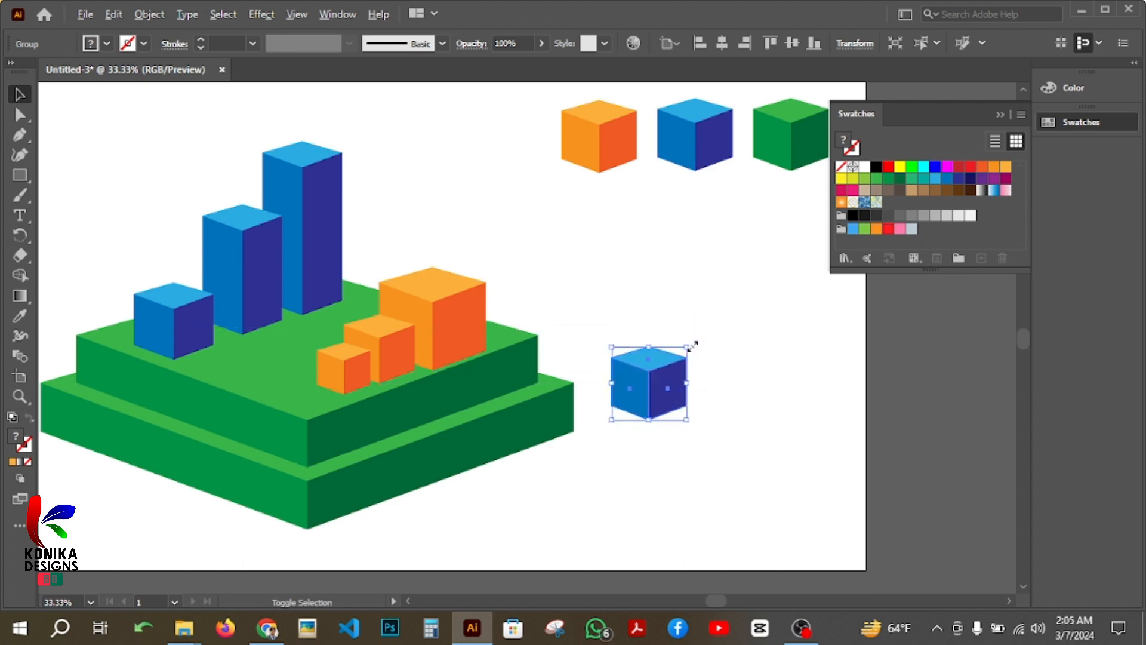
pyautogui.moveTo(691, 346); pyautogui.dragTo(746, 285)
pyautogui.moveTo(691, 379); pyautogui.dragTo(531, 329)
# Send the large blue cube to the back and place it at the base's rear, behind the towers and orange cubes.
pyautogui.rightClick(532, 328)
pyautogui.moveTo(642, 249)
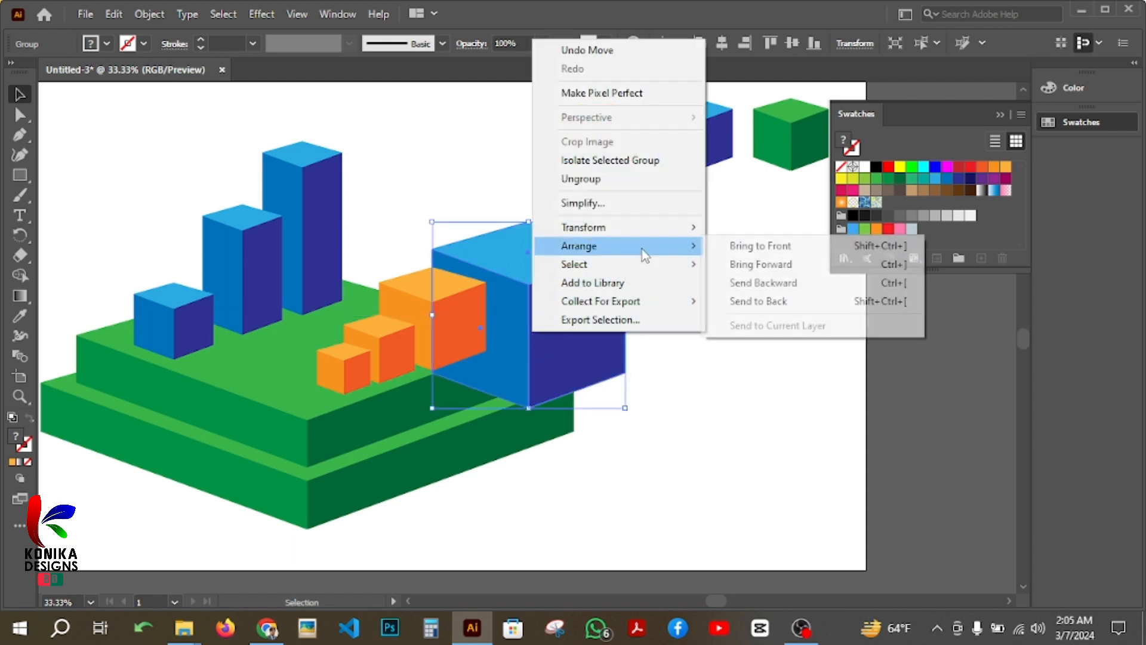
pyautogui.click(787, 305)
pyautogui.moveTo(611, 327); pyautogui.dragTo(451, 292)
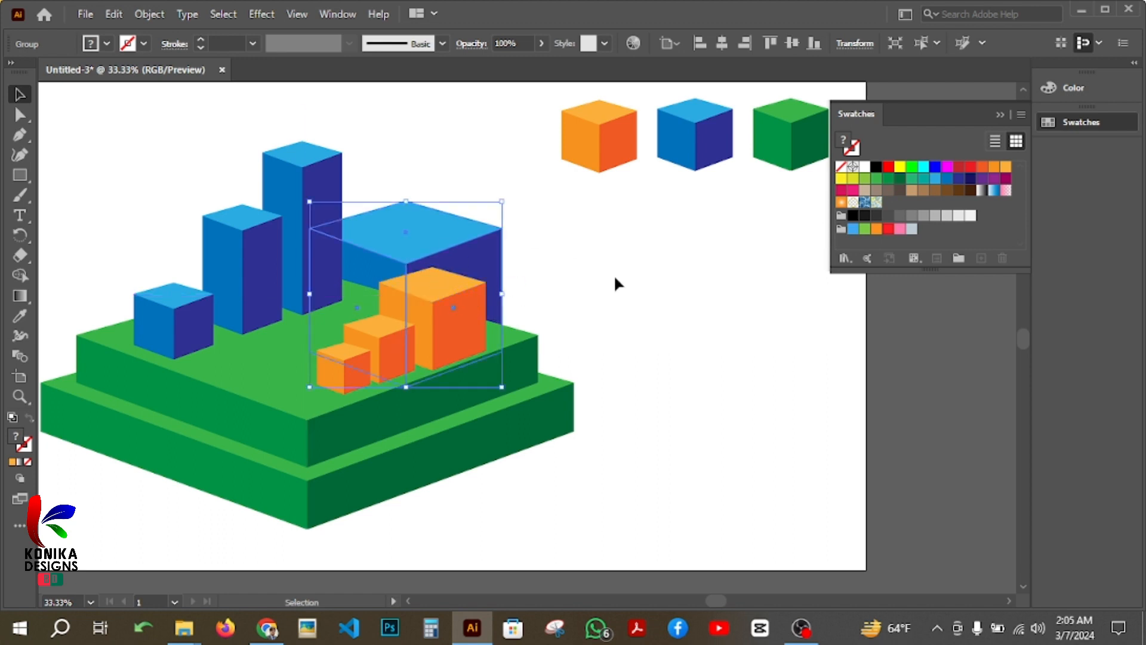
pyautogui.click(614, 280)
# Copy the original orange cube, enlarge the copy and set it on top of the large blue cube.
pyautogui.moveTo(615, 281); pyautogui.dragTo(597, 397)
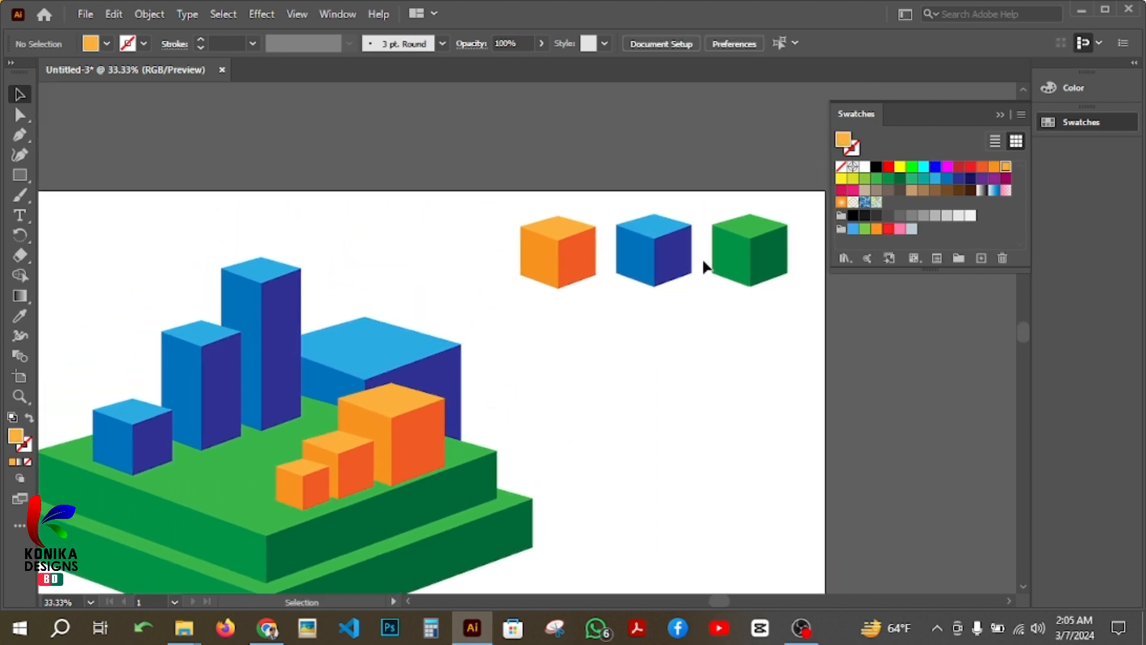
pyautogui.moveTo(555, 274); pyautogui.dragTo(591, 400)
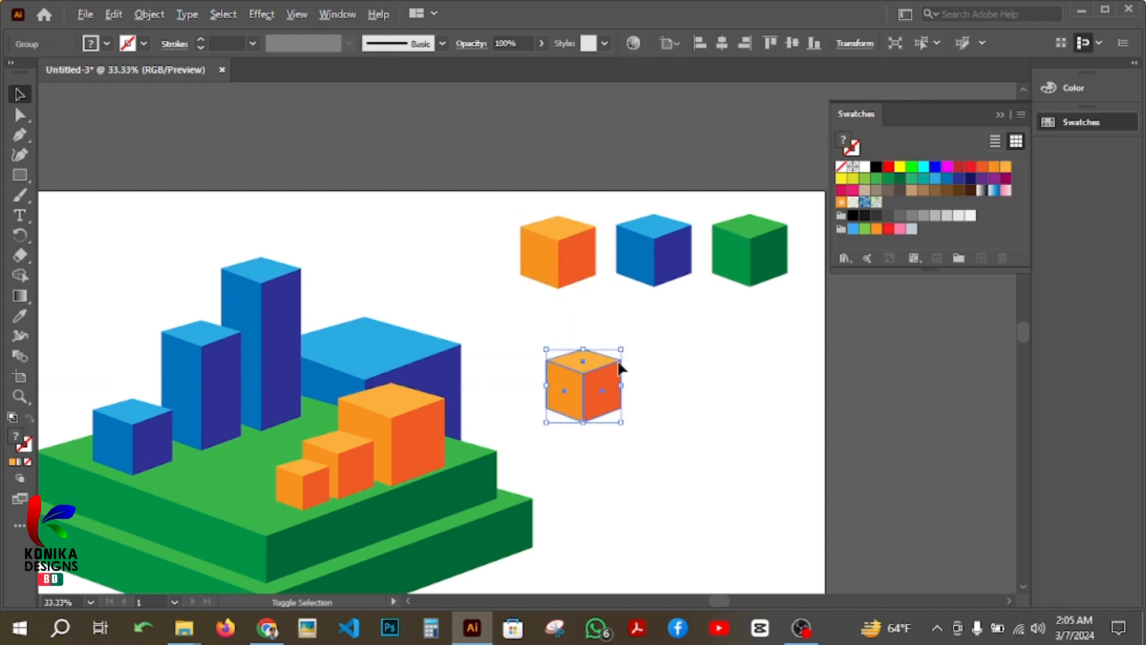
pyautogui.moveTo(625, 351); pyautogui.dragTo(646, 316)
pyautogui.moveTo(613, 409); pyautogui.dragTo(388, 325)
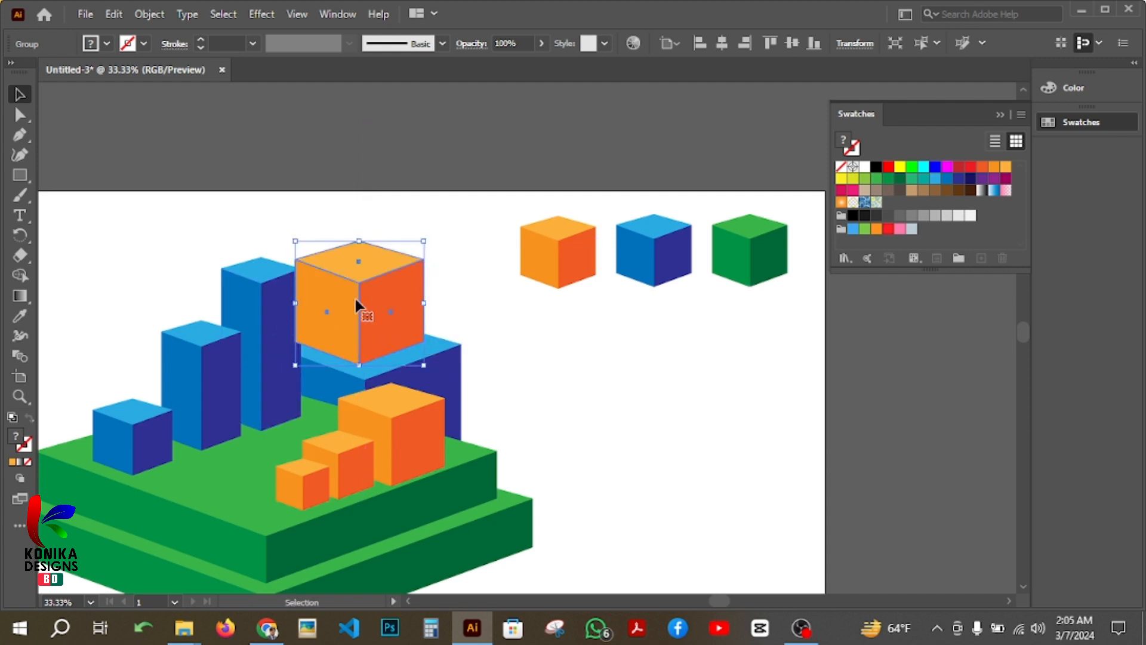
pyautogui.moveTo(357, 296)
pyautogui.mouseDown()
pyautogui.moveTo(393, 295)
pyautogui.moveTo(353, 296)
pyautogui.moveTo(378, 301)
pyautogui.mouseUp()
# Bring the tallest blue tower to the front so it overlaps the large cubes at the base's rear.
pyautogui.click(266, 307)
pyautogui.rightClick(267, 305)
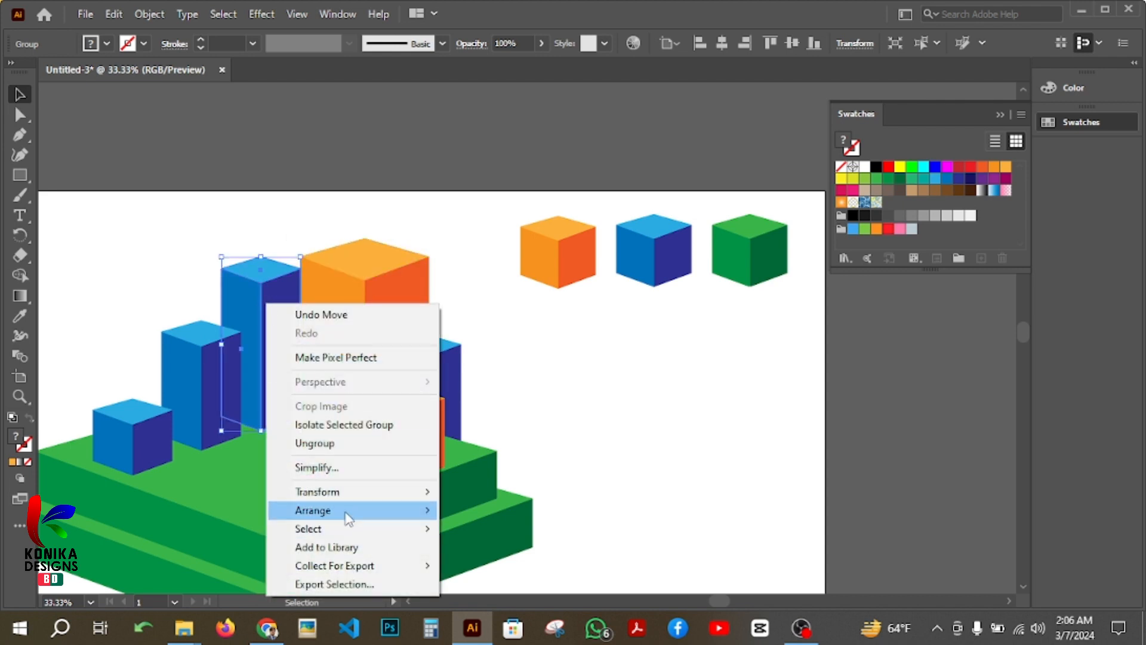
pyautogui.moveTo(352, 511)
pyautogui.click(495, 511)
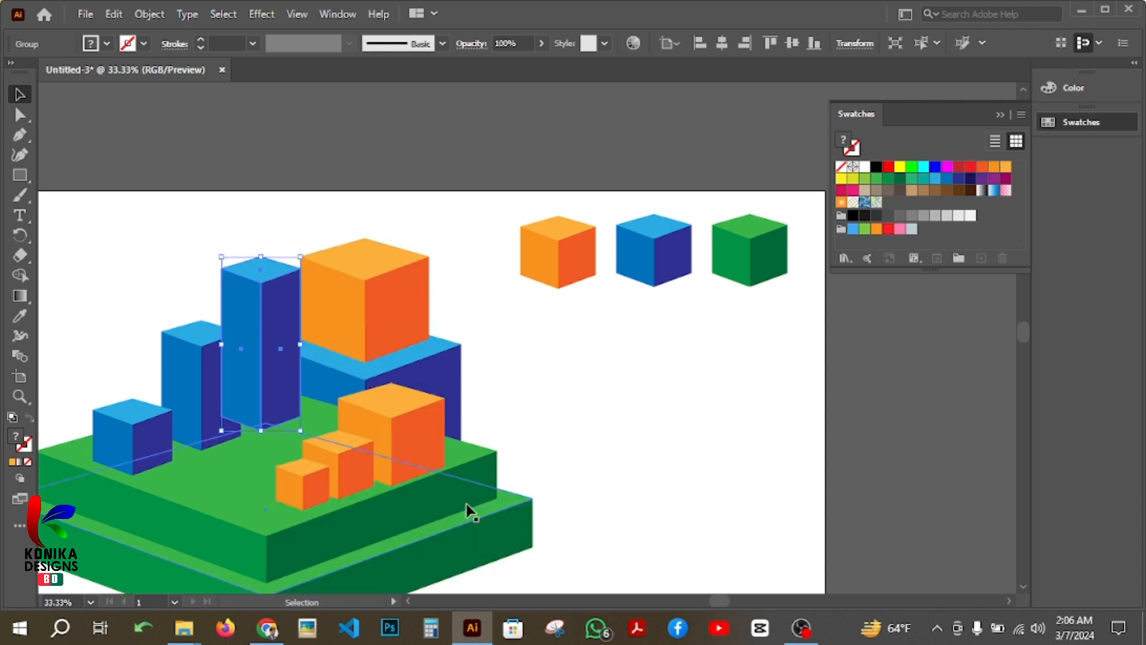
# Bring the medium blue tower and the small blue cube to the front together.
pyautogui.click(203, 392)
pyautogui.keyDown('shift'); pyautogui.click(138, 431); pyautogui.keyUp('shift')
pyautogui.rightClick(137, 431)
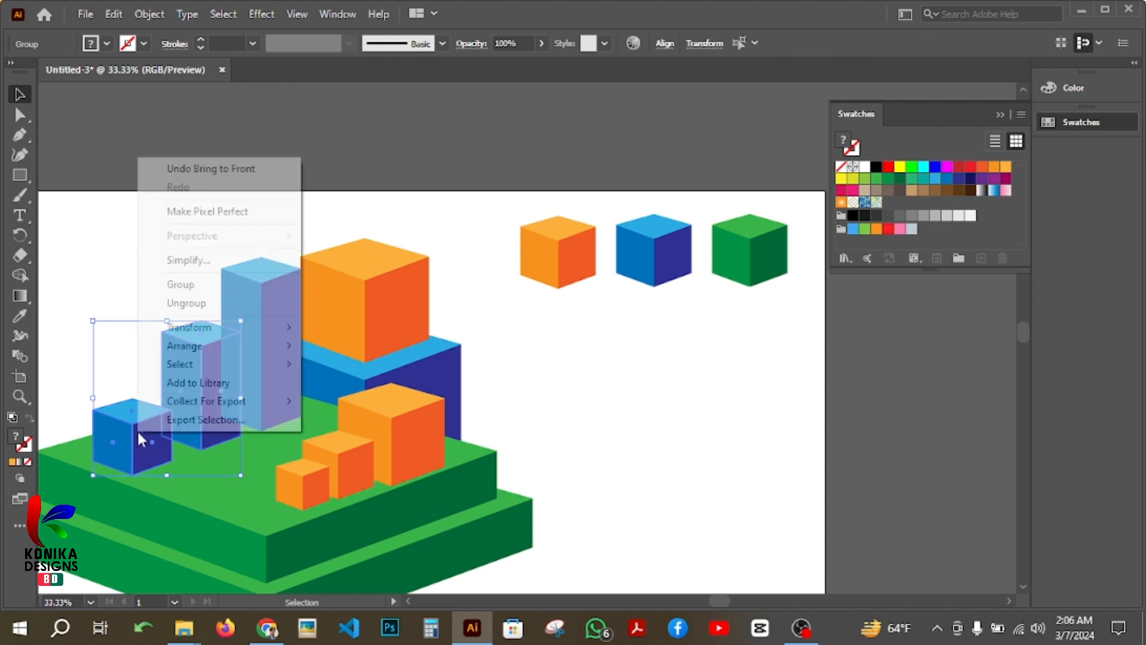
pyautogui.moveTo(262, 346)
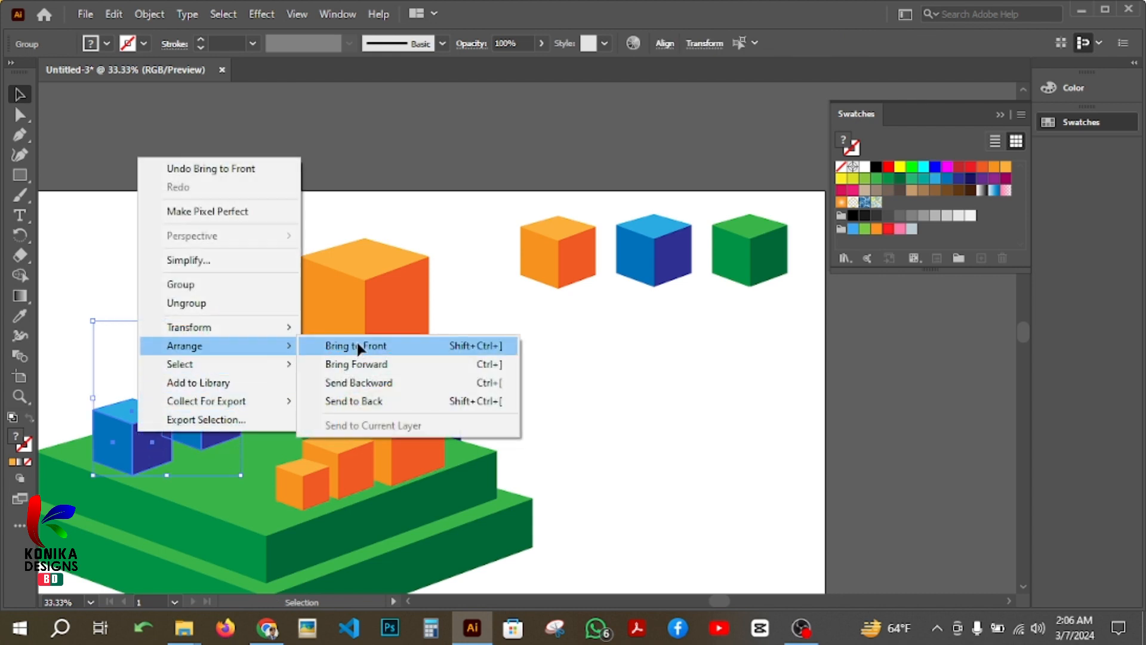
pyautogui.click(360, 347)
pyautogui.click(639, 353)
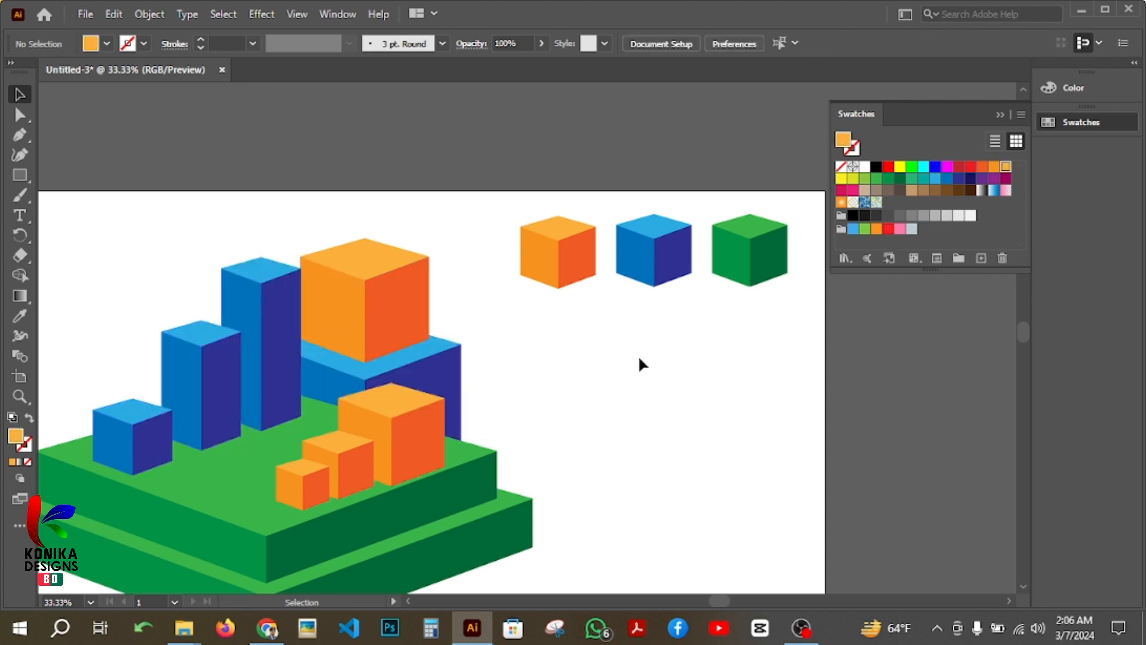
# Shift the large orange cube on the large blue cube slightly so it tucks behind the tallest blue tower.
pyautogui.scroll(-3, 638, 354)
pyautogui.hscroll(-3, 639, 354)
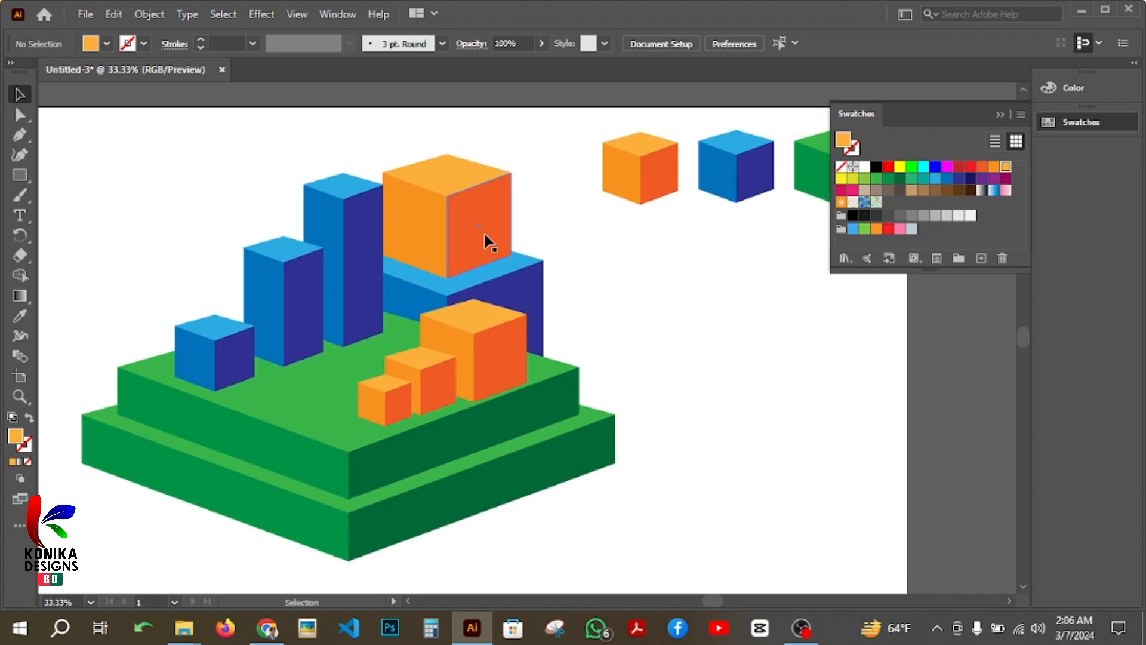
pyautogui.moveTo(487, 241); pyautogui.dragTo(466, 251)
pyautogui.click(647, 317)
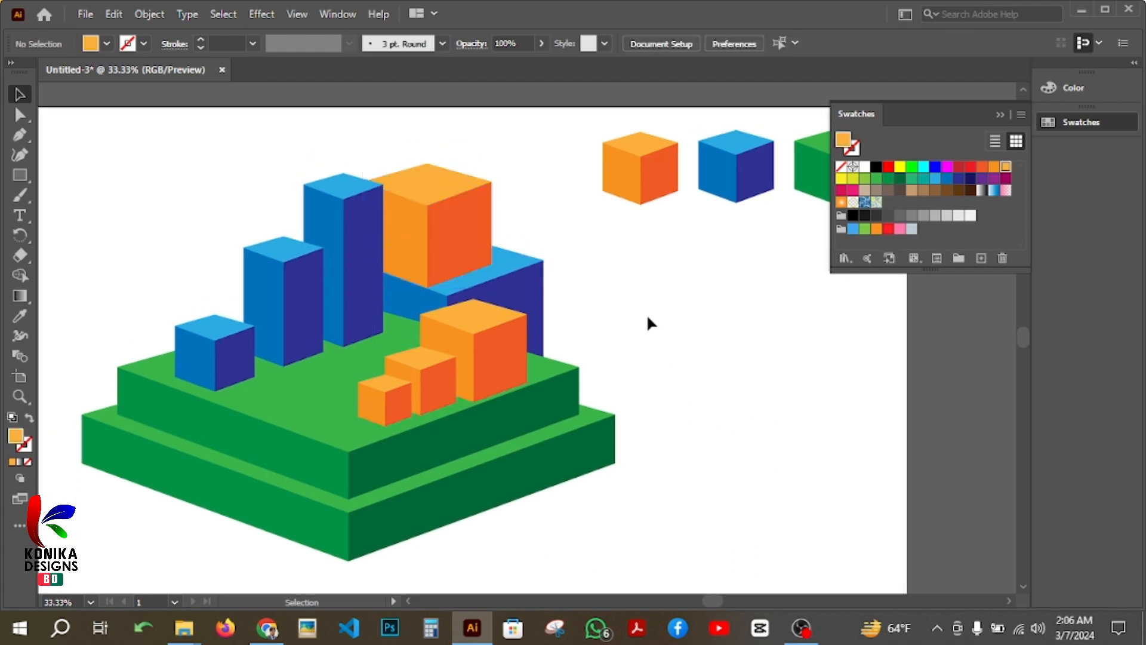
# Copy the original green cube, shrink the copy, set it on top of the large orange cube and bring it to the front.
pyautogui.scroll(2, 647, 314)
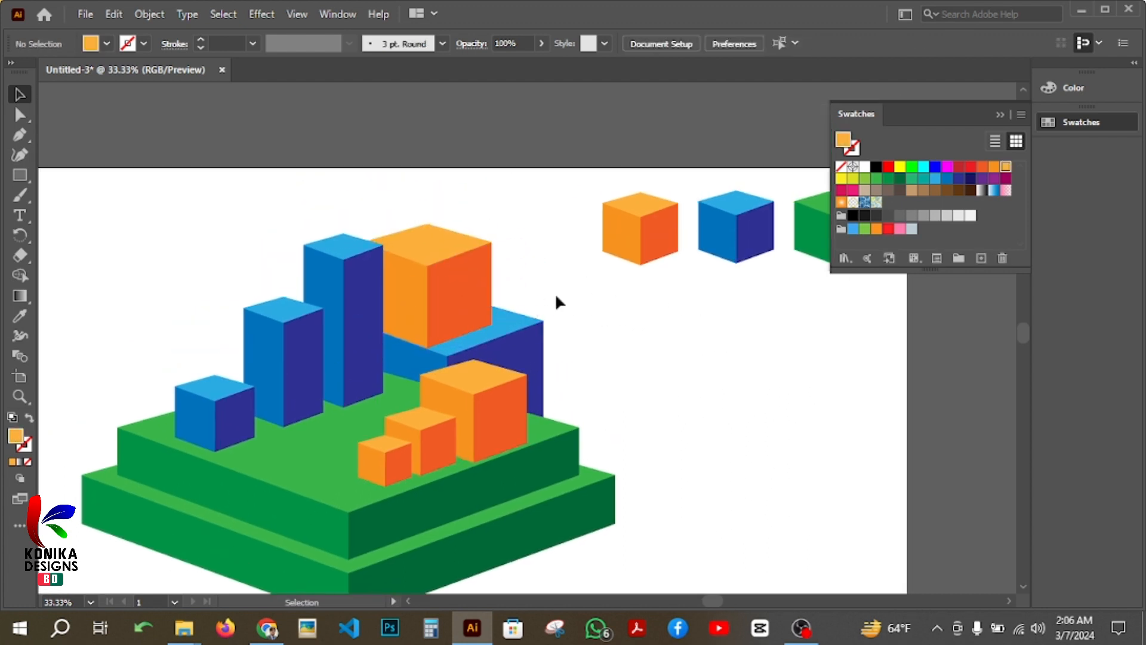
pyautogui.moveTo(807, 238); pyautogui.dragTo(634, 346)
pyautogui.moveTo(689, 309); pyautogui.dragTo(431, 234)
pyautogui.rightClick(428, 231)
pyautogui.moveTo(546, 442)
pyautogui.click(641, 442)
pyautogui.click(593, 295)
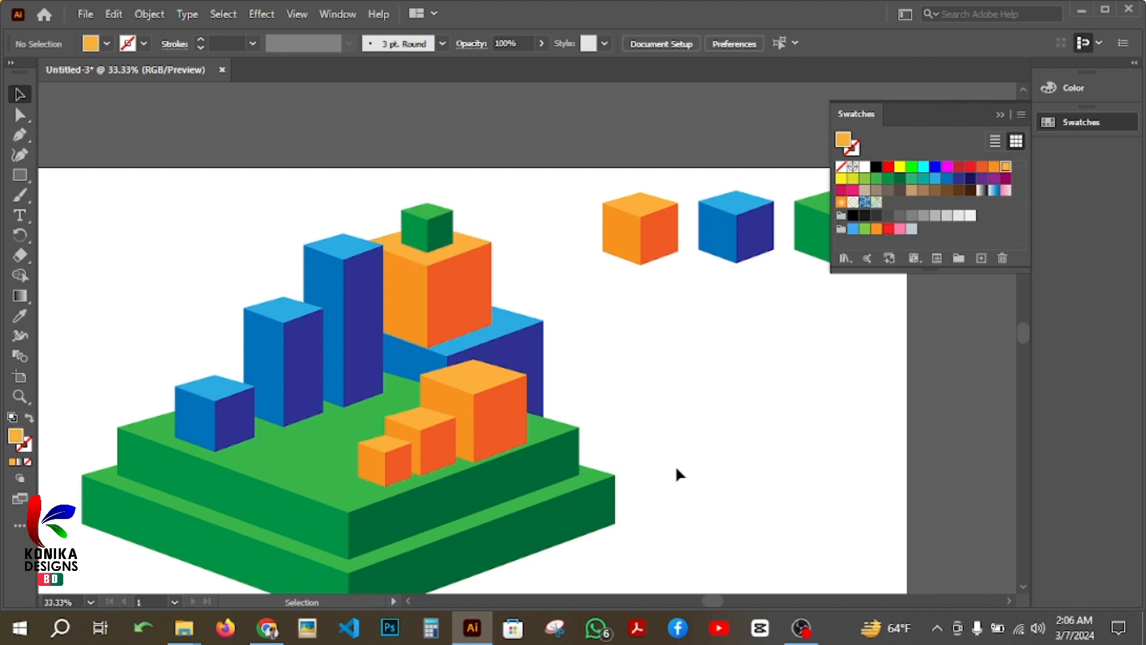
# Collapse the swatches for an unobstructed view of the whole illustration, and minimize the application window.
pyautogui.moveTo(675, 464); pyautogui.dragTo(651, 375)
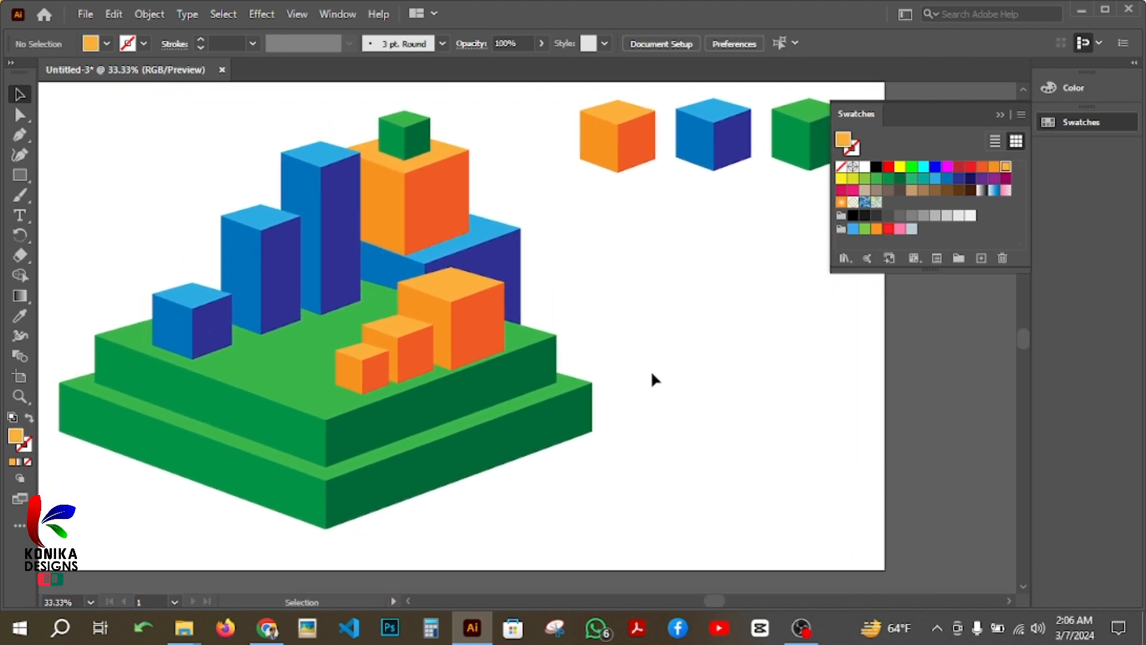
pyautogui.hotkey('ctrl', '-')
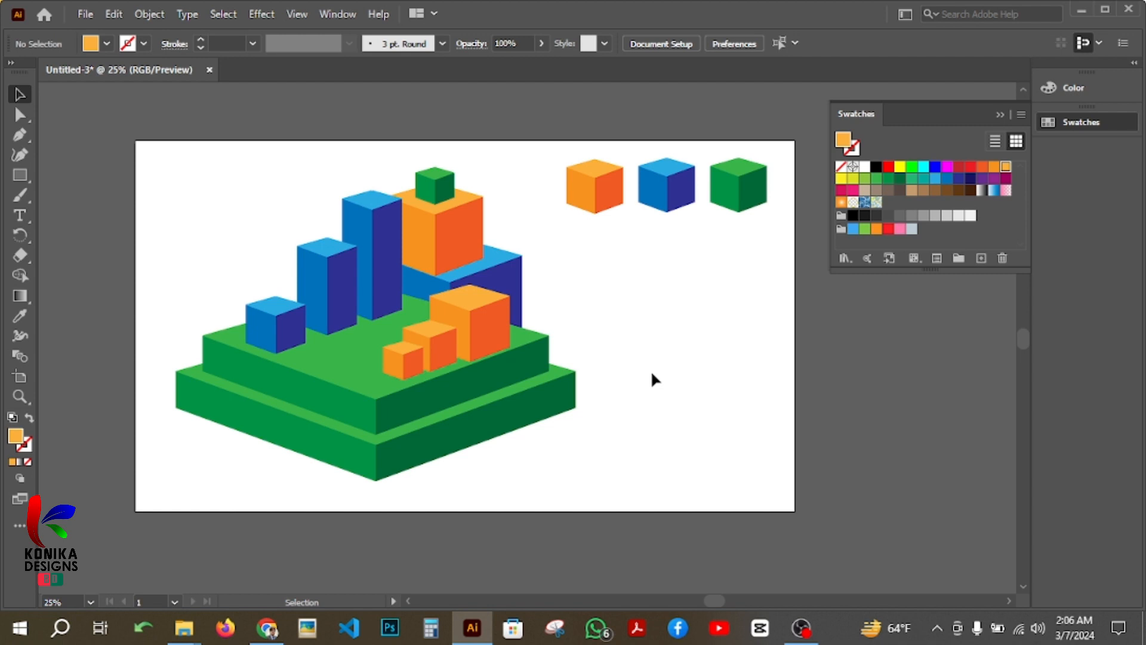
pyautogui.click(1001, 114)
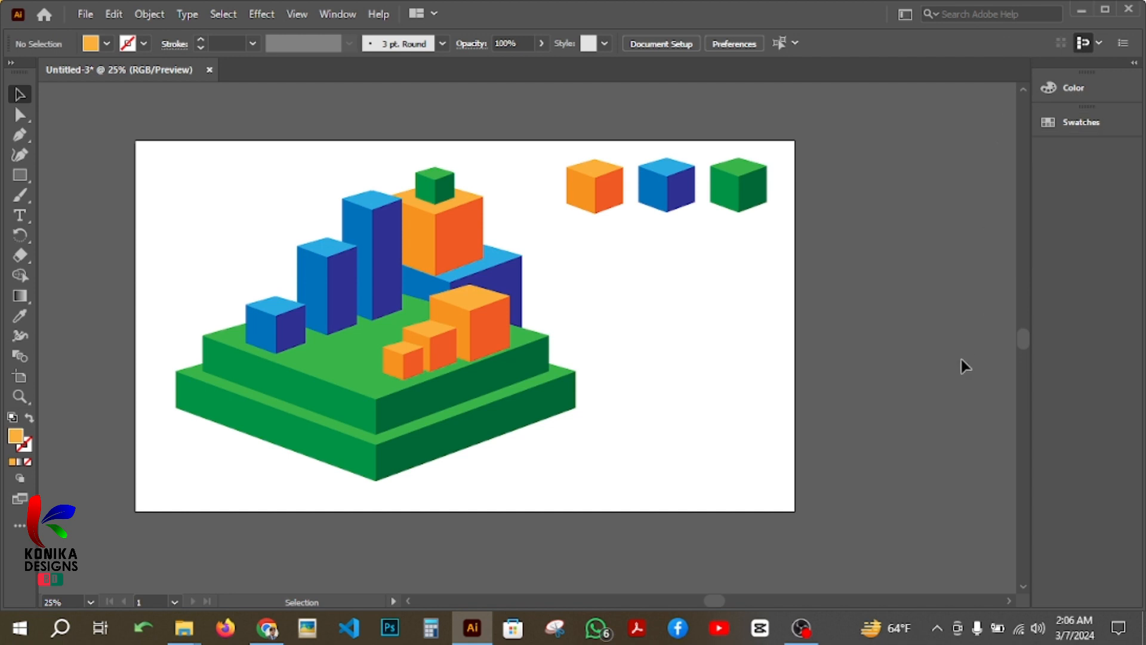
pyautogui.hotkey('ctrl', '+')
pyautogui.press('space')
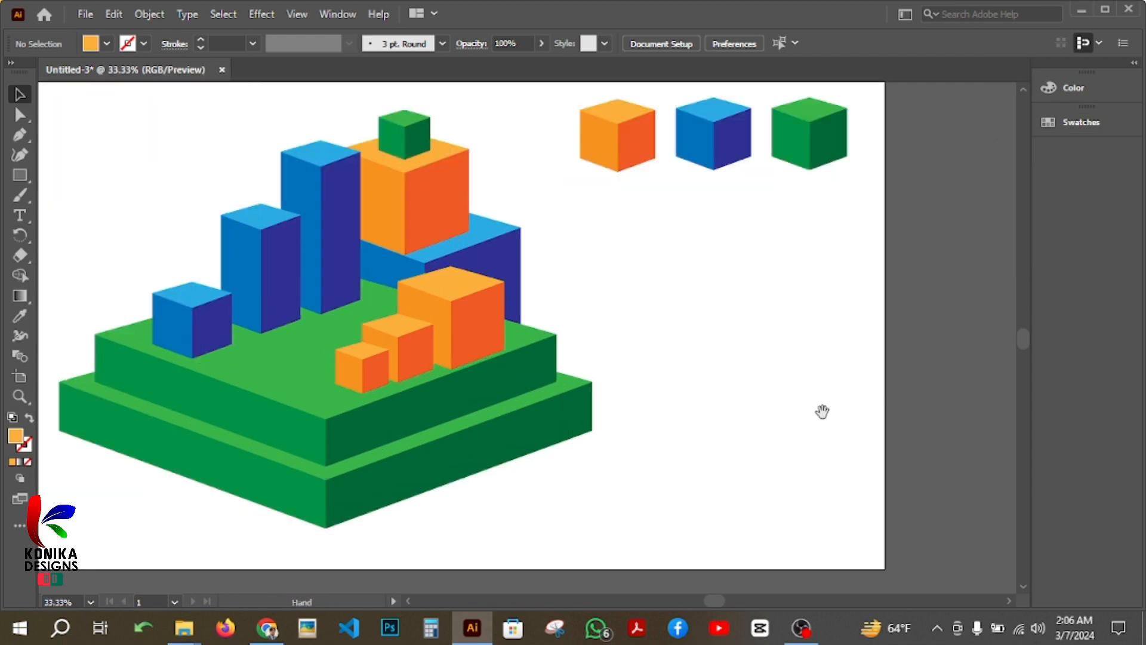
pyautogui.moveTo(821, 409); pyautogui.dragTo(883, 421)
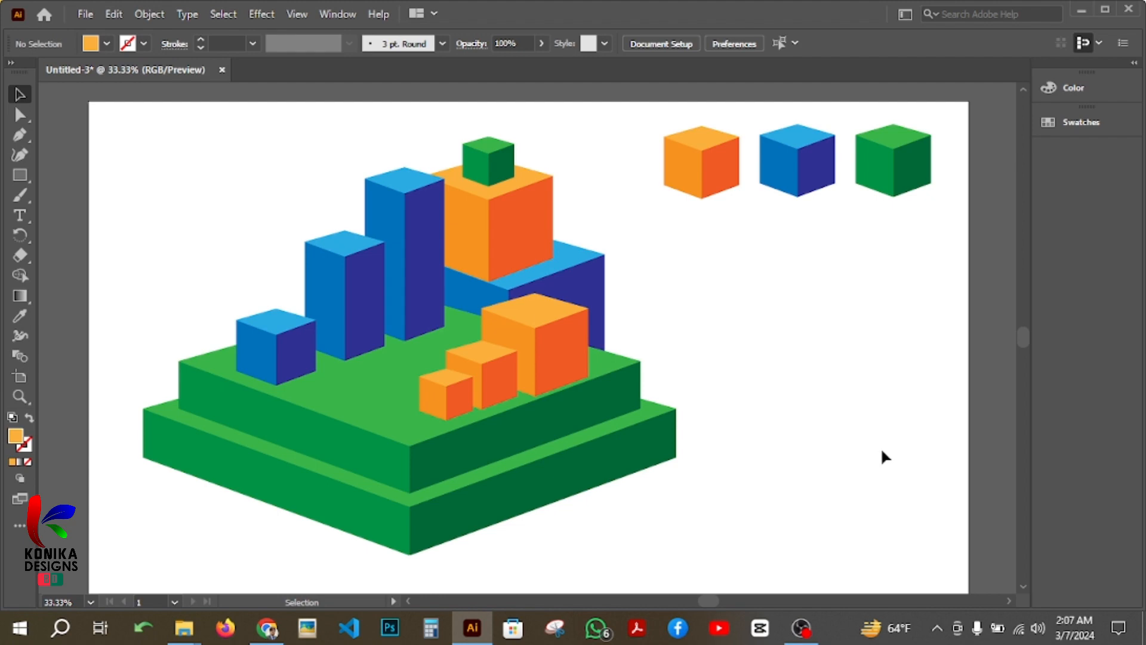
pyautogui.click(1081, 11)
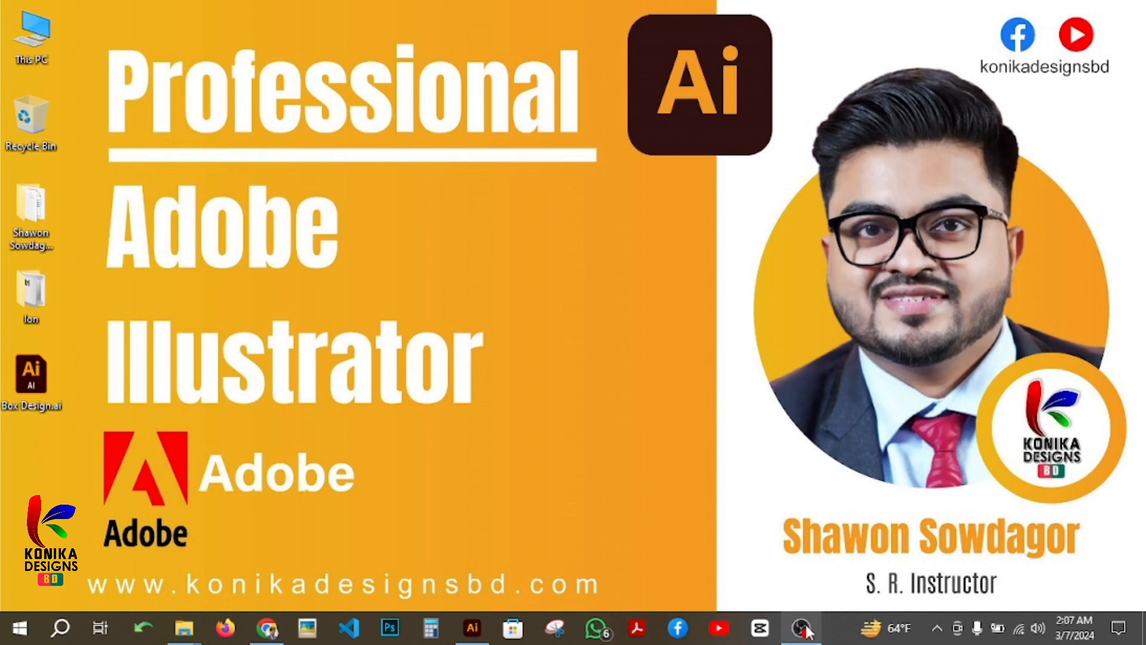
pyautogui.moveTo(807, 626)
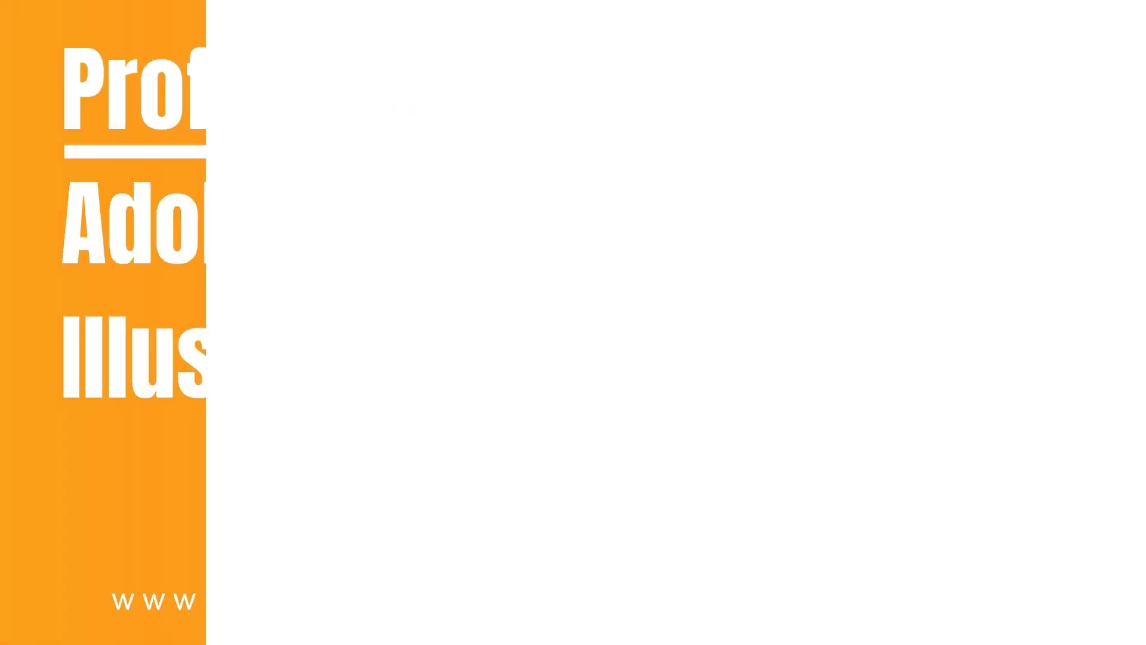